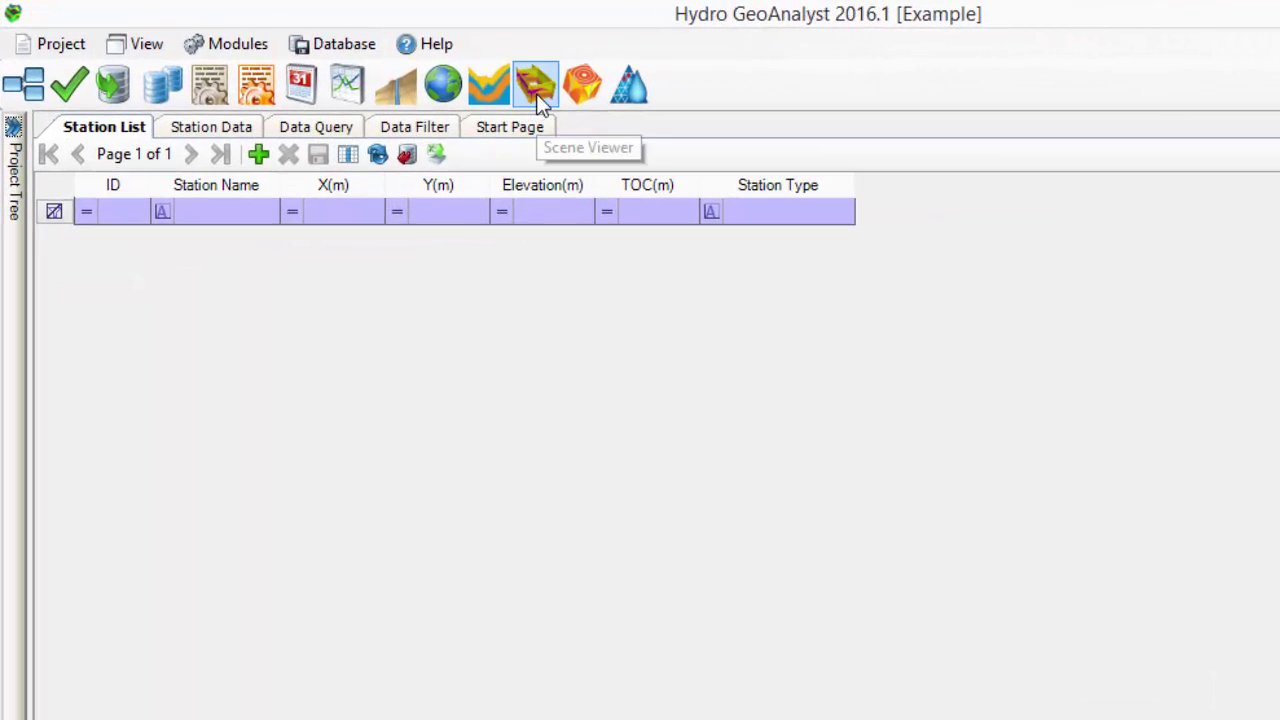
Create New Scene 1 and add the Airportmap.bmp image to it.
click(538, 100)
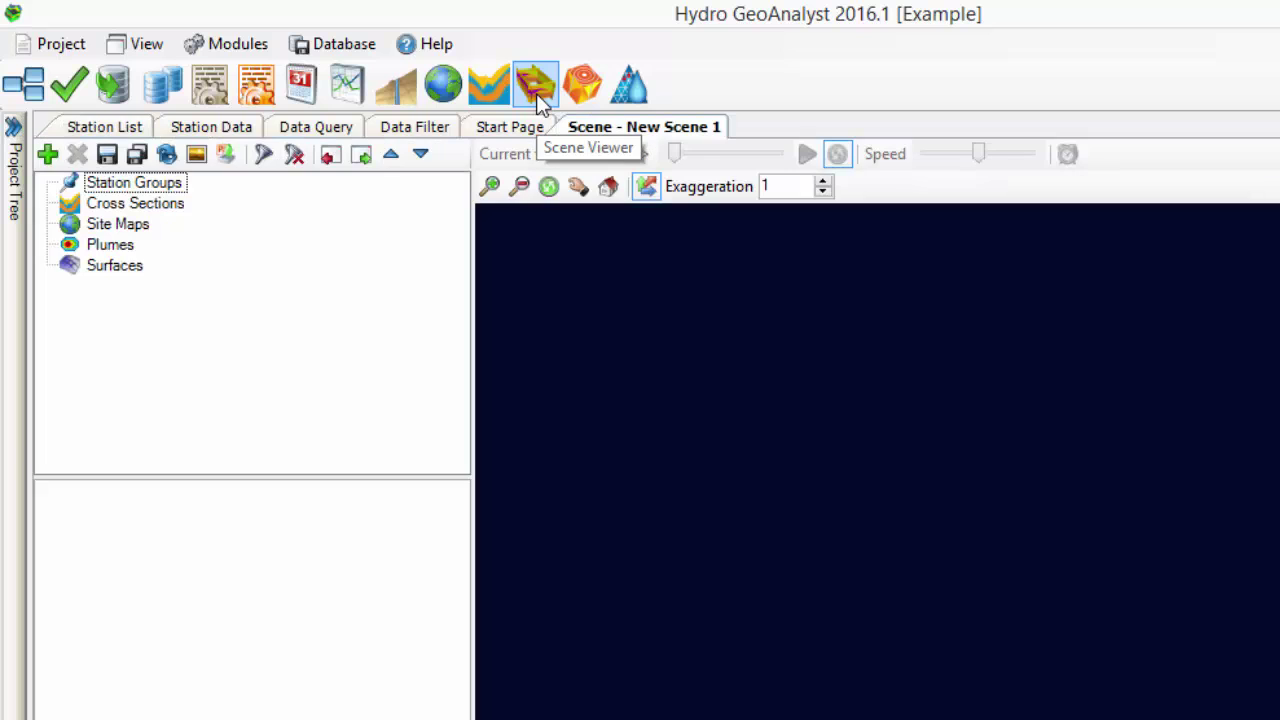
click(47, 155)
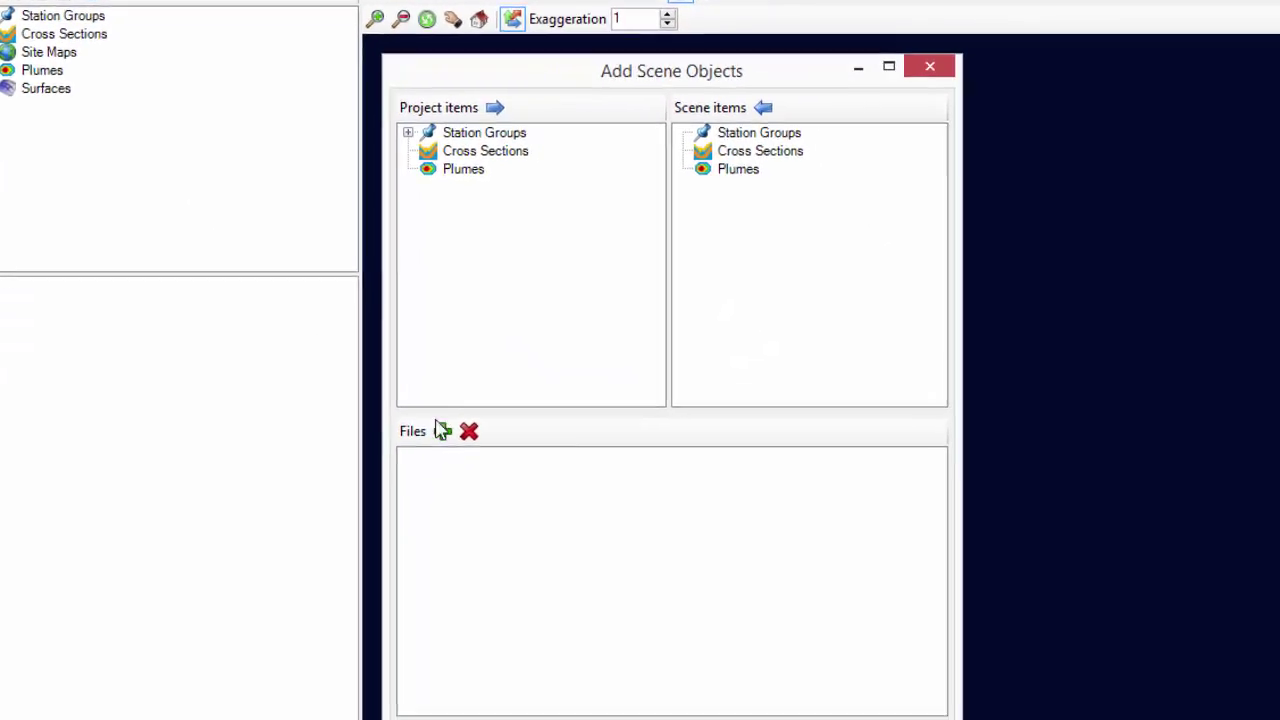
click(566, 656)
click(567, 220)
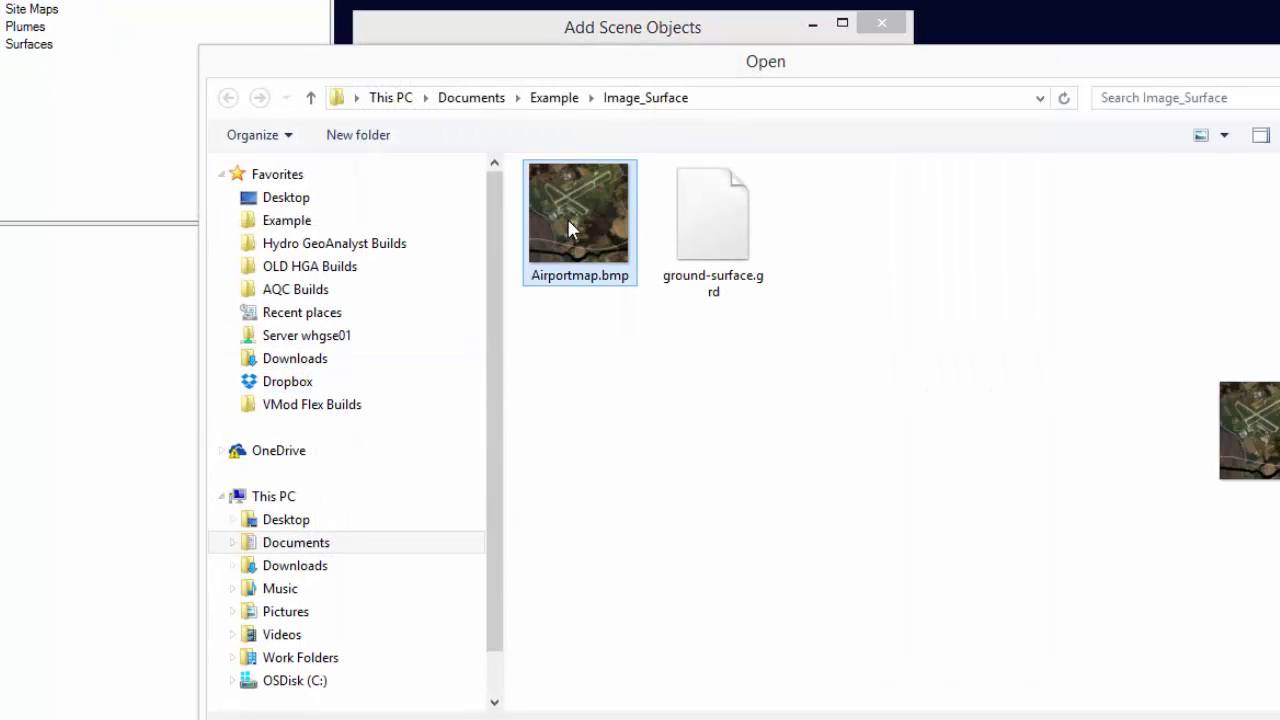
double_click(567, 220)
click(757, 686)
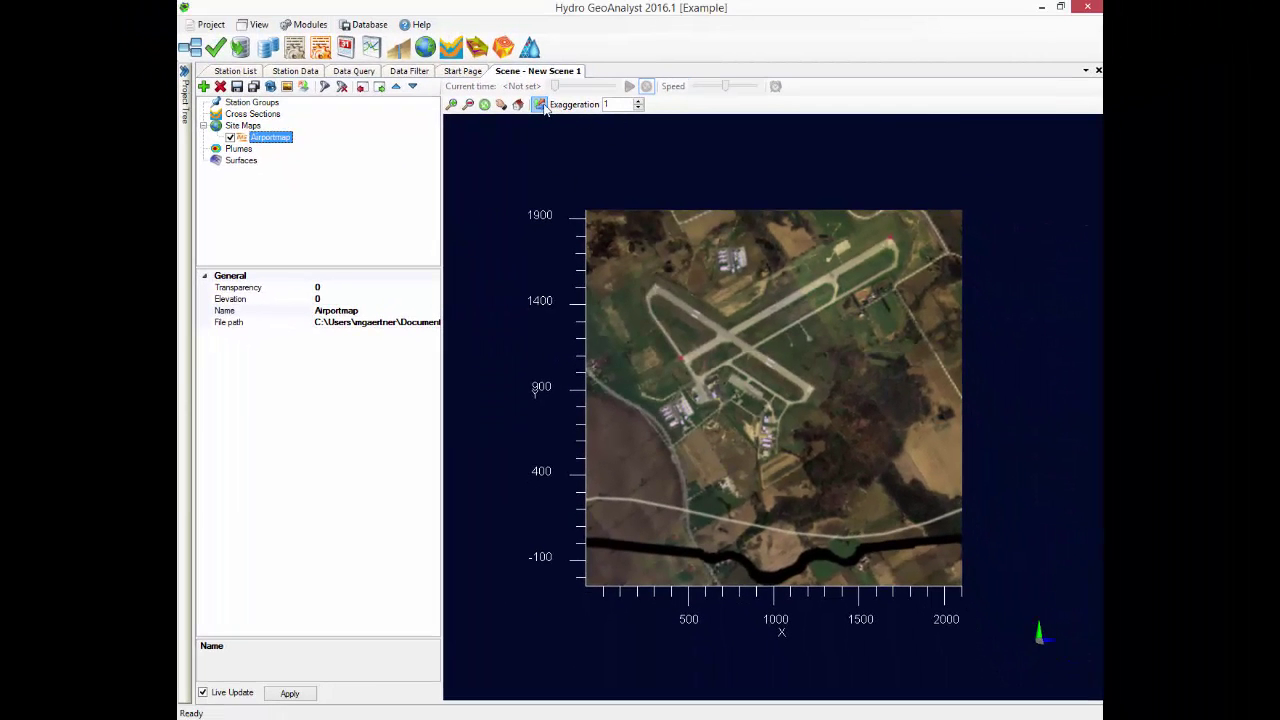
Hide the scene axes and add the ground-surface.grd colour-map surface.
click(541, 105)
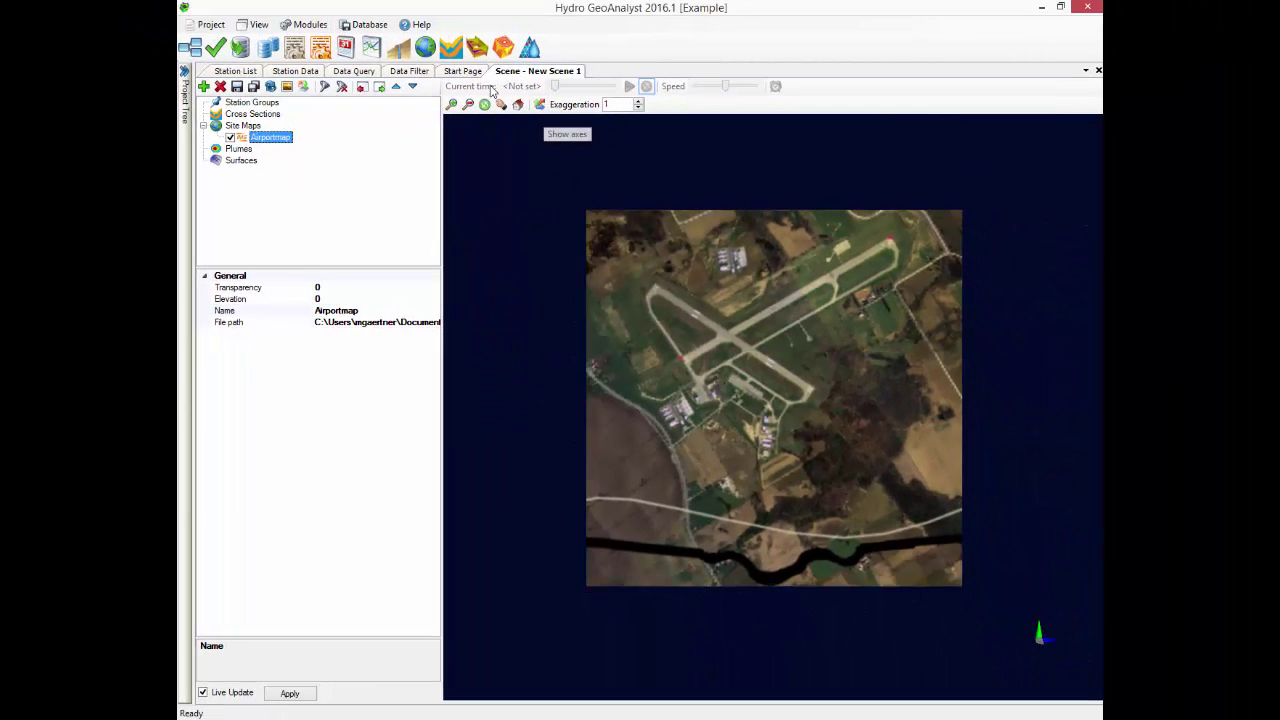
click(204, 87)
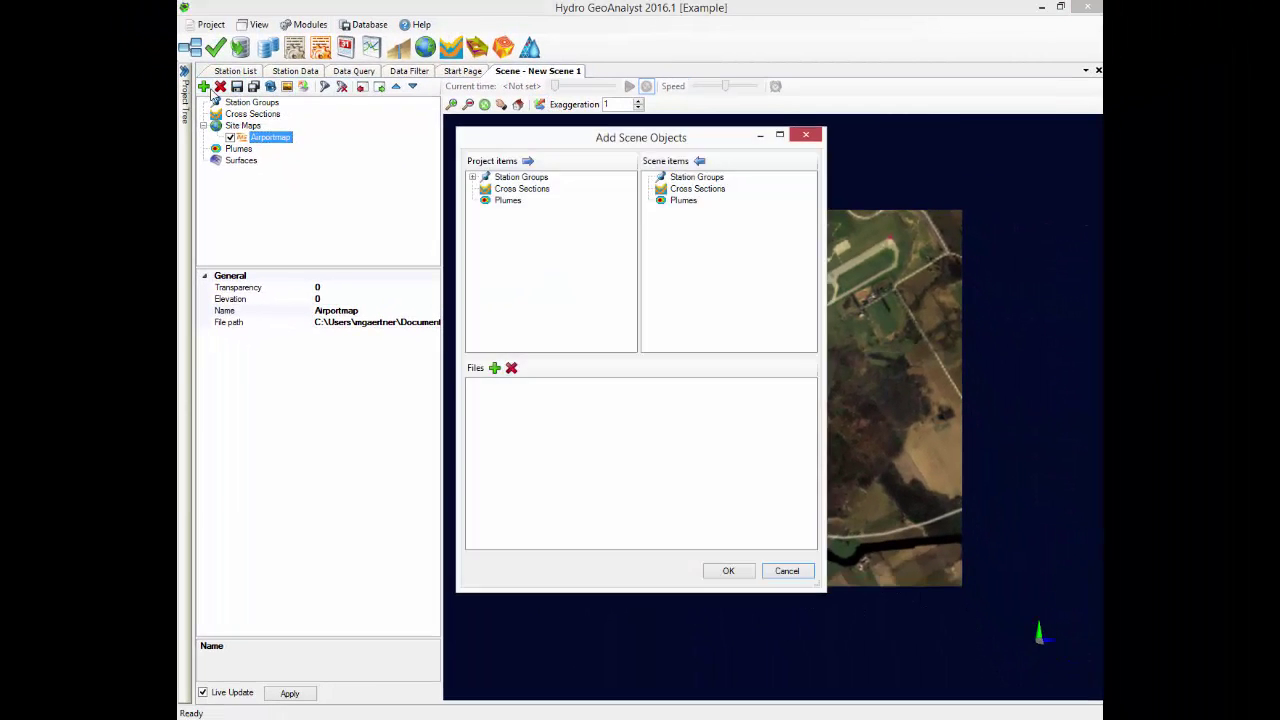
click(494, 368)
double_click(703, 283)
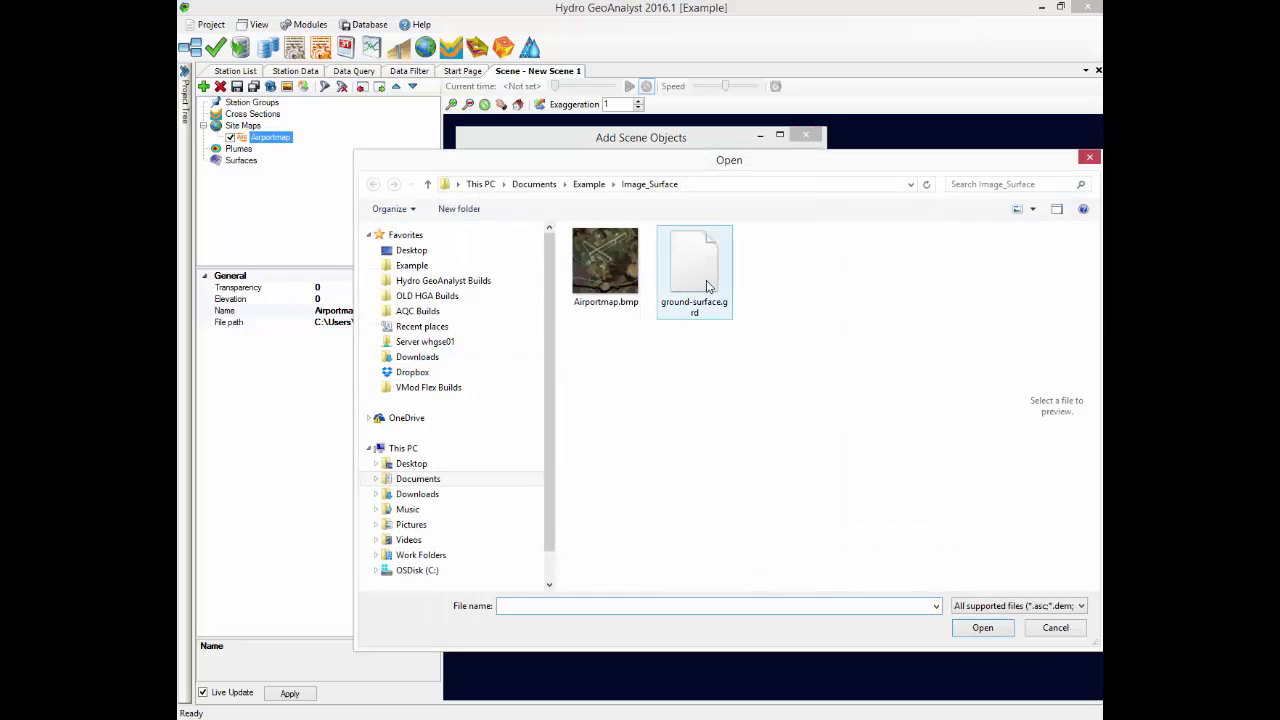
click(729, 571)
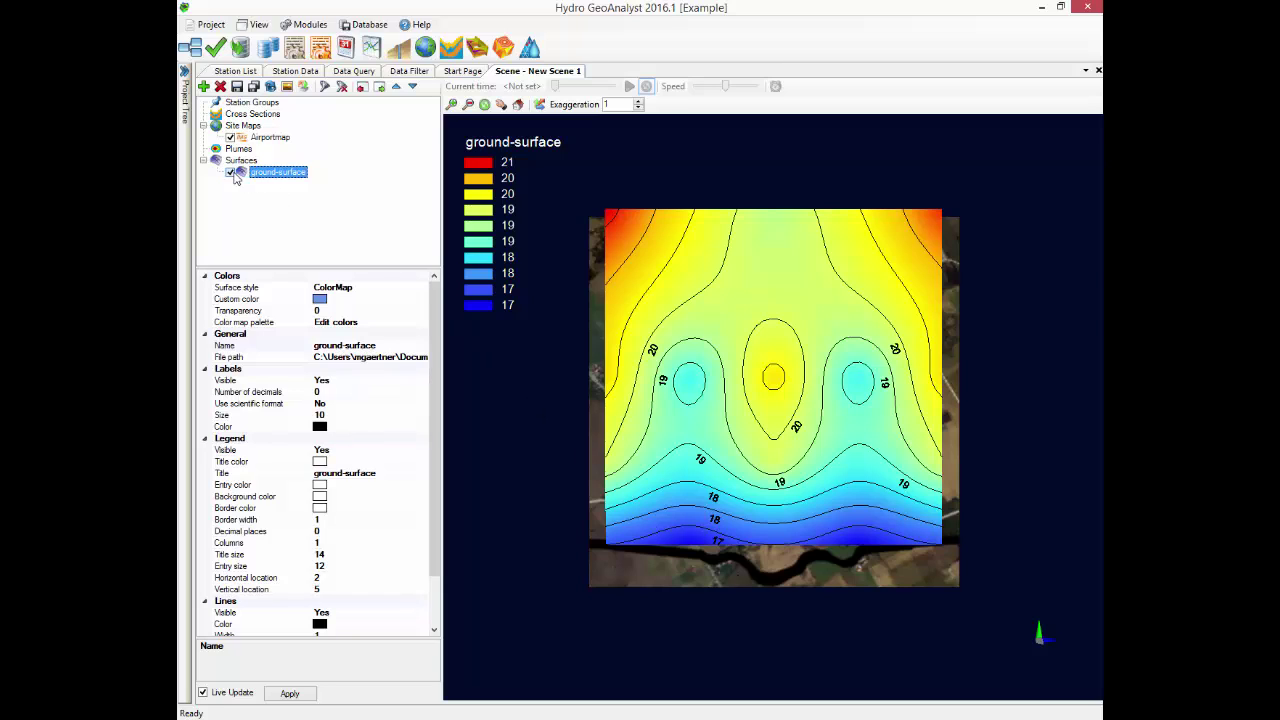
Hide the ground-surface colour map and drape the Airportmap image over ground-surface.
click(231, 173)
click(270, 139)
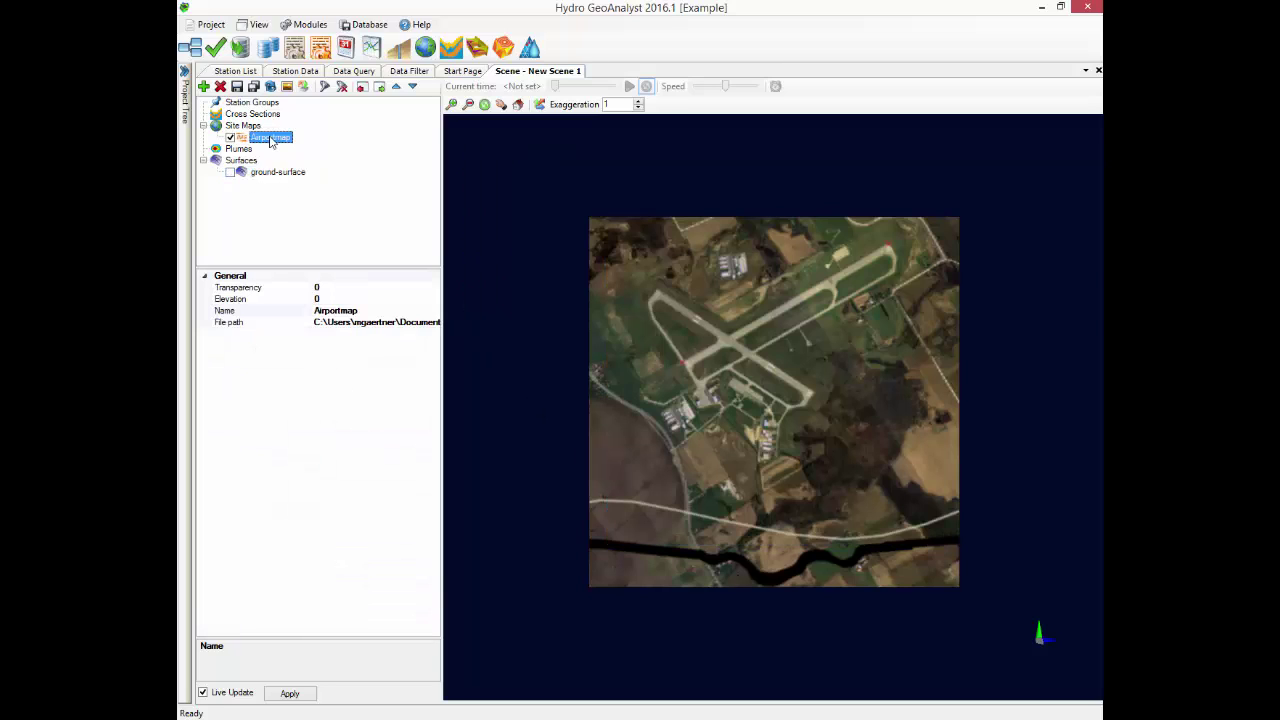
click(370, 299)
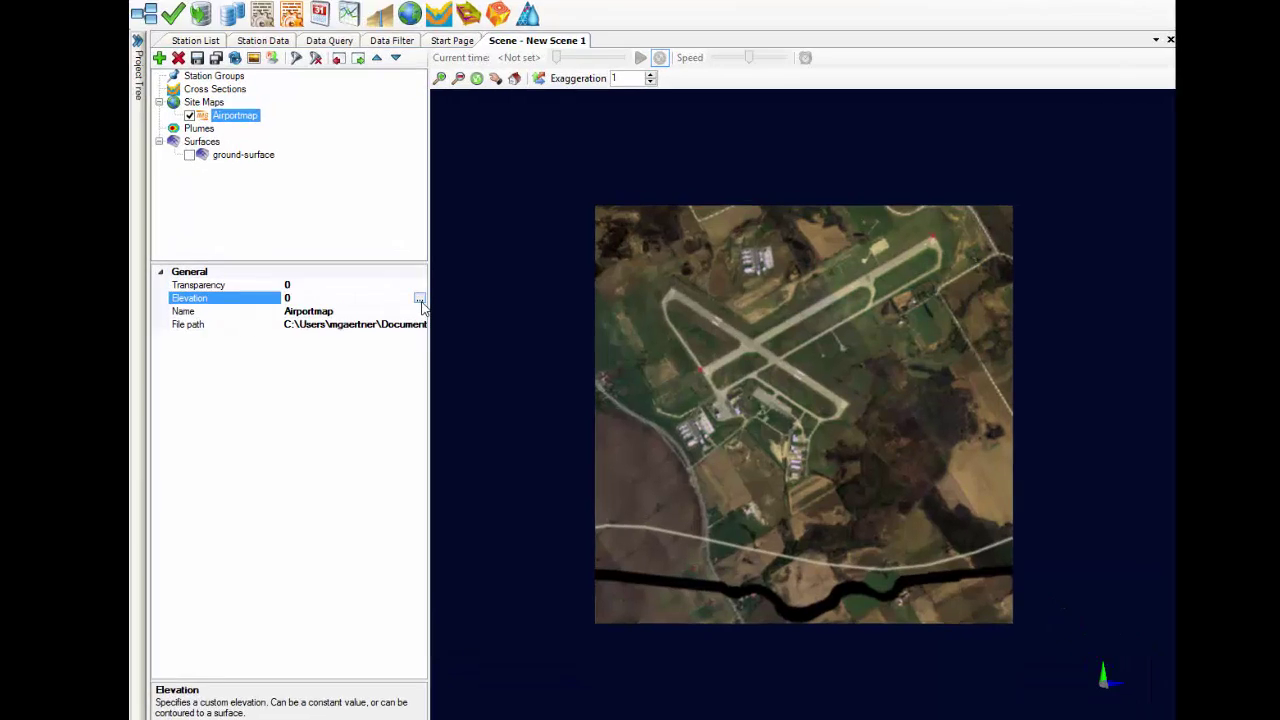
click(437, 299)
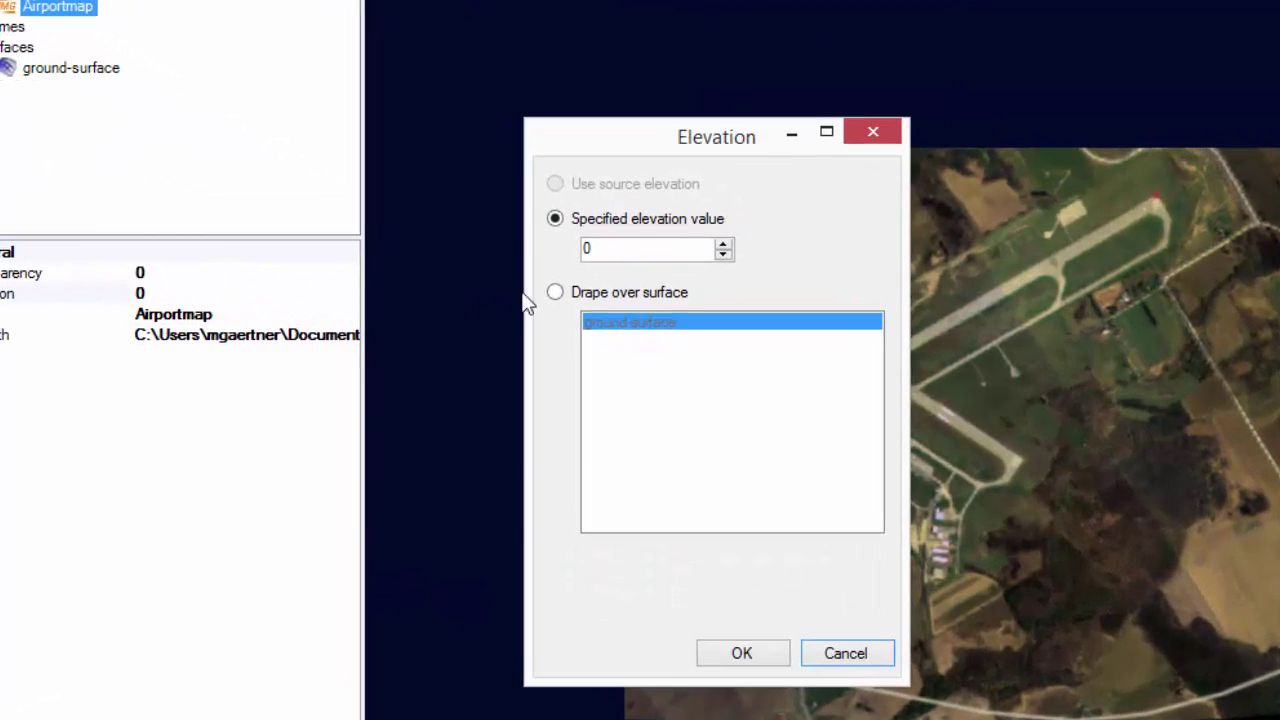
click(560, 295)
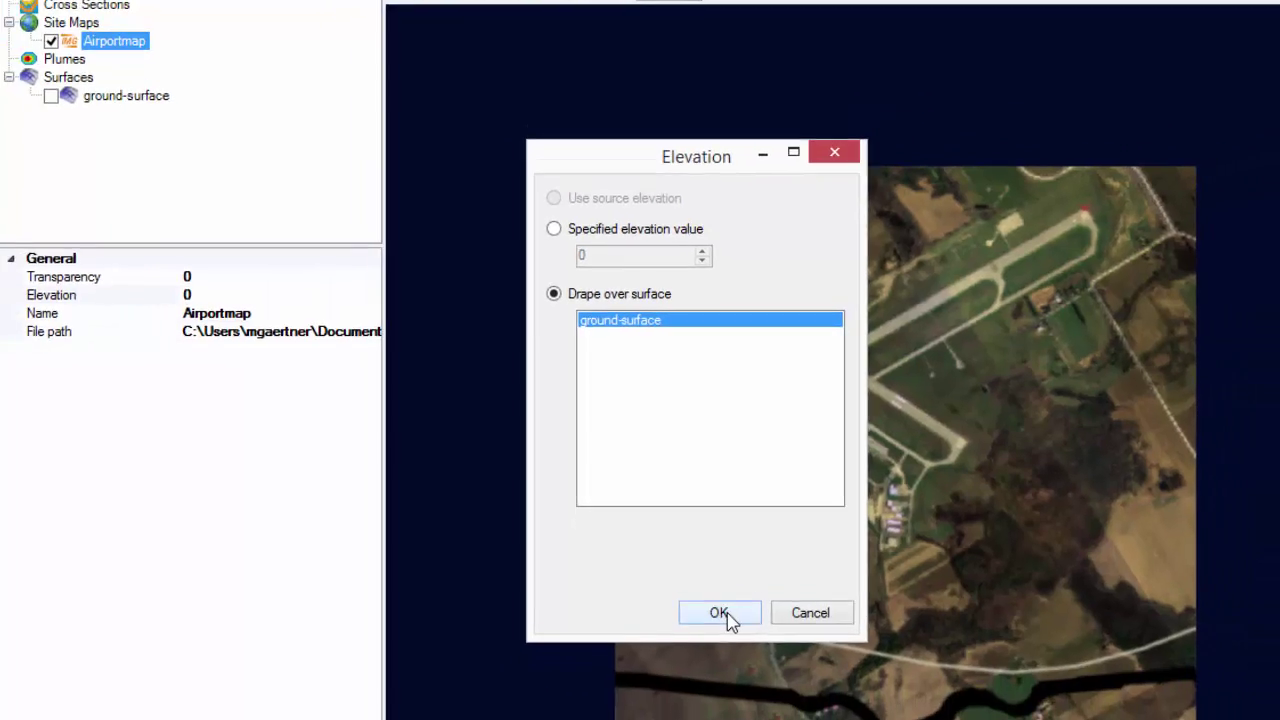
click(742, 653)
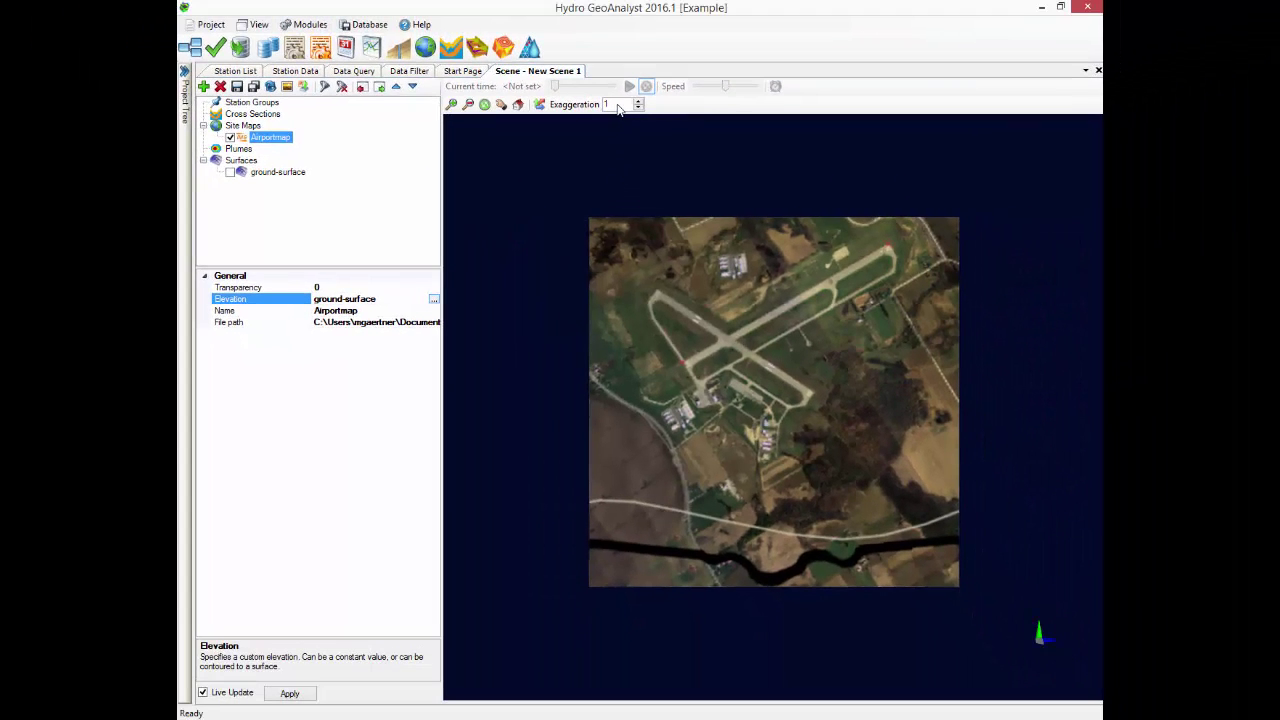
Set vertical exaggeration to 50 and tilt the terrain to an oblique view.
click(618, 104)
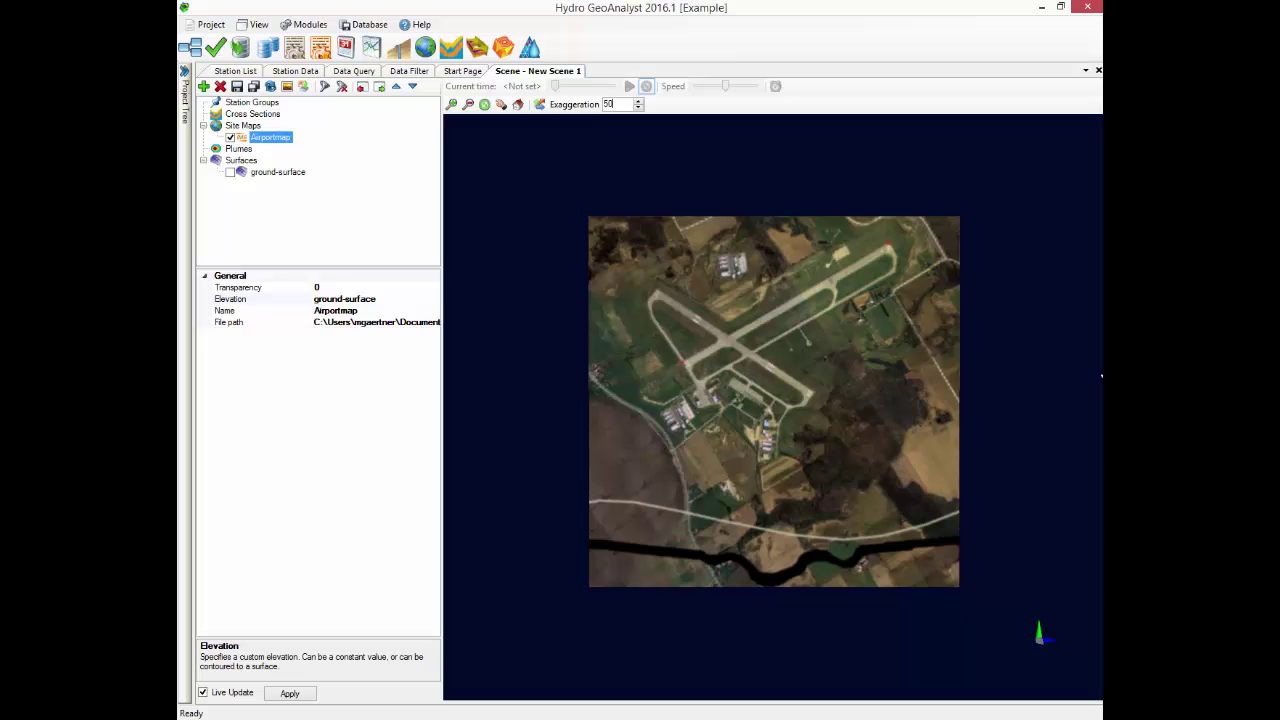
key(Return)
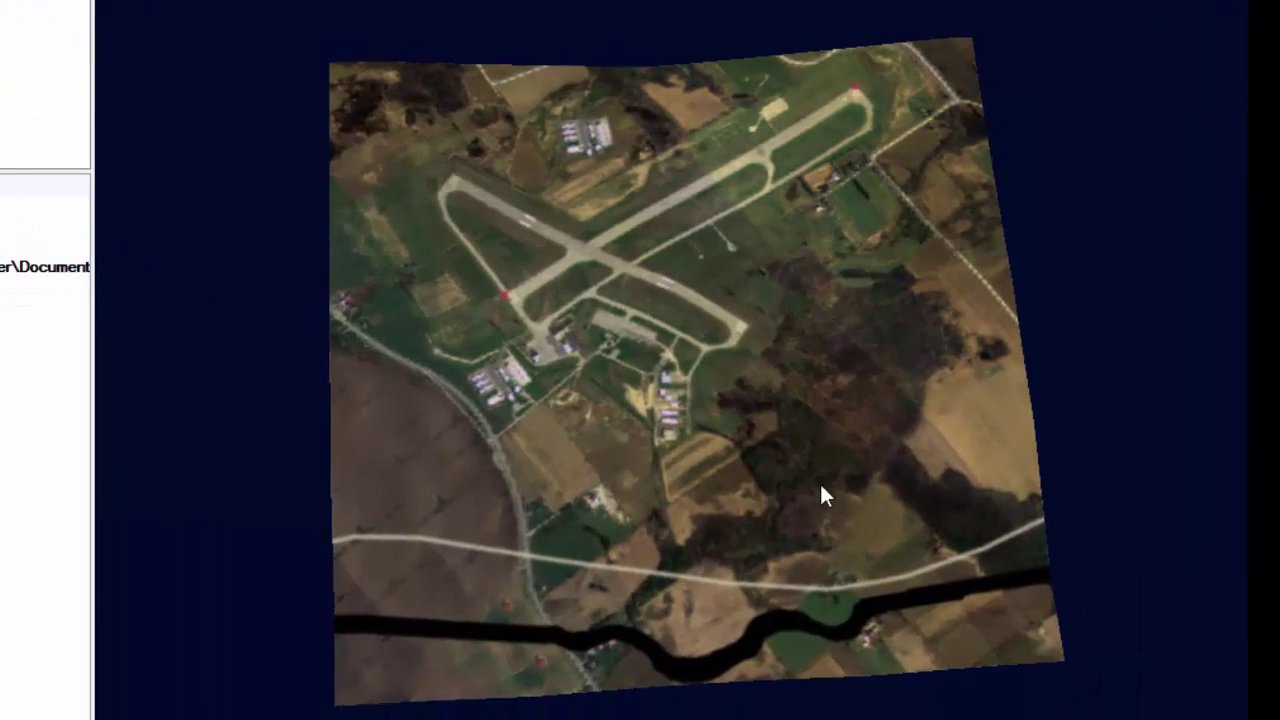
drag(820, 490, 843, 703)
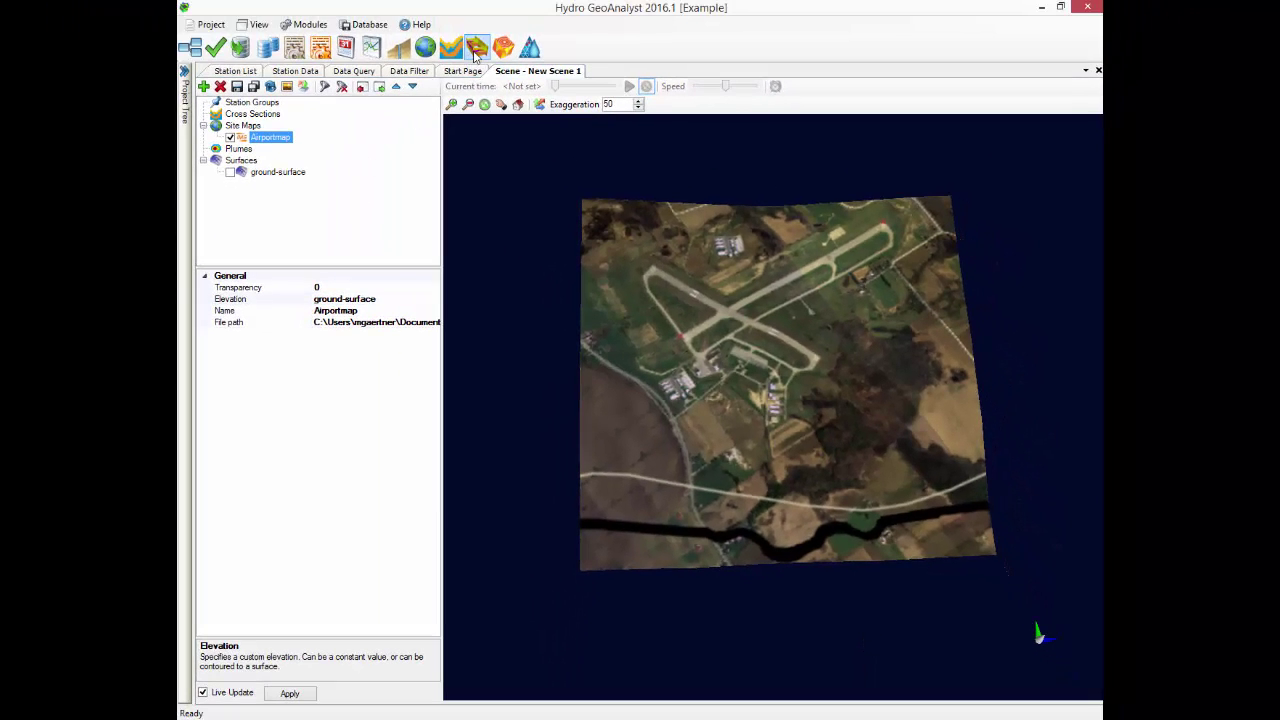
Create New Scene 2 and load bedrock_waterlevel_contours.dxf, rivers.dxf and roads.dxf from the DXF folder.
click(476, 48)
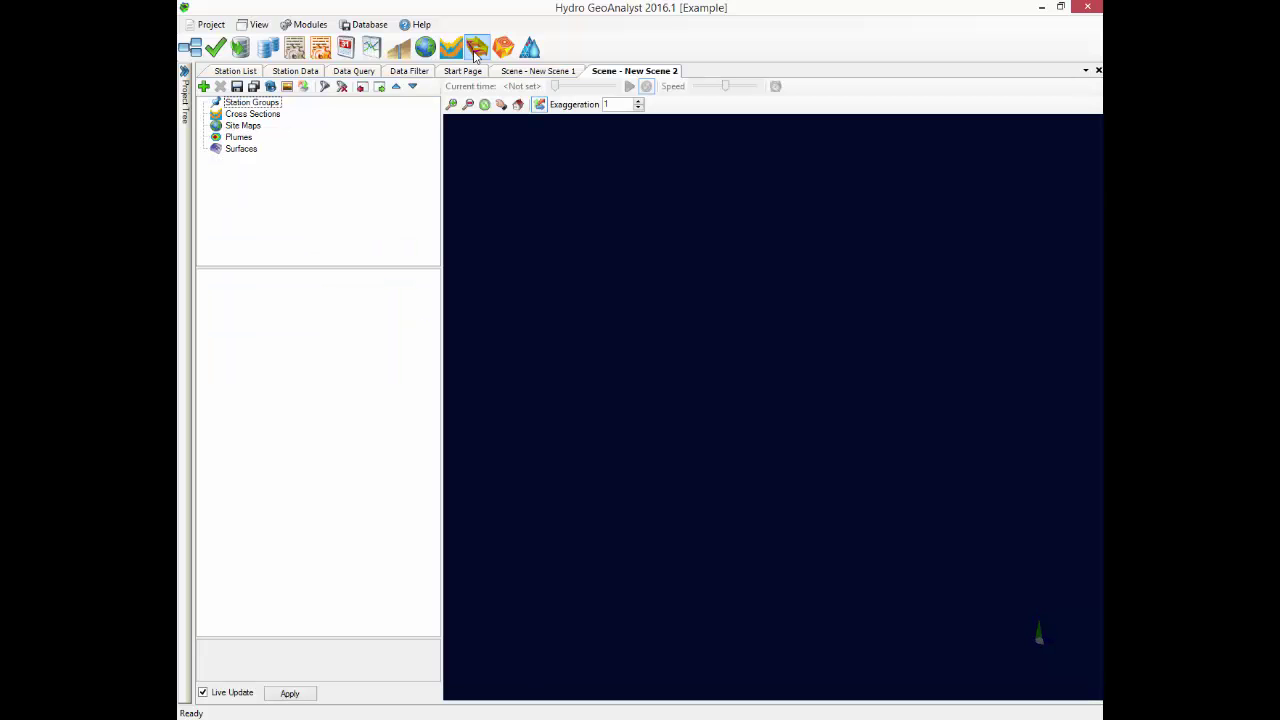
click(203, 86)
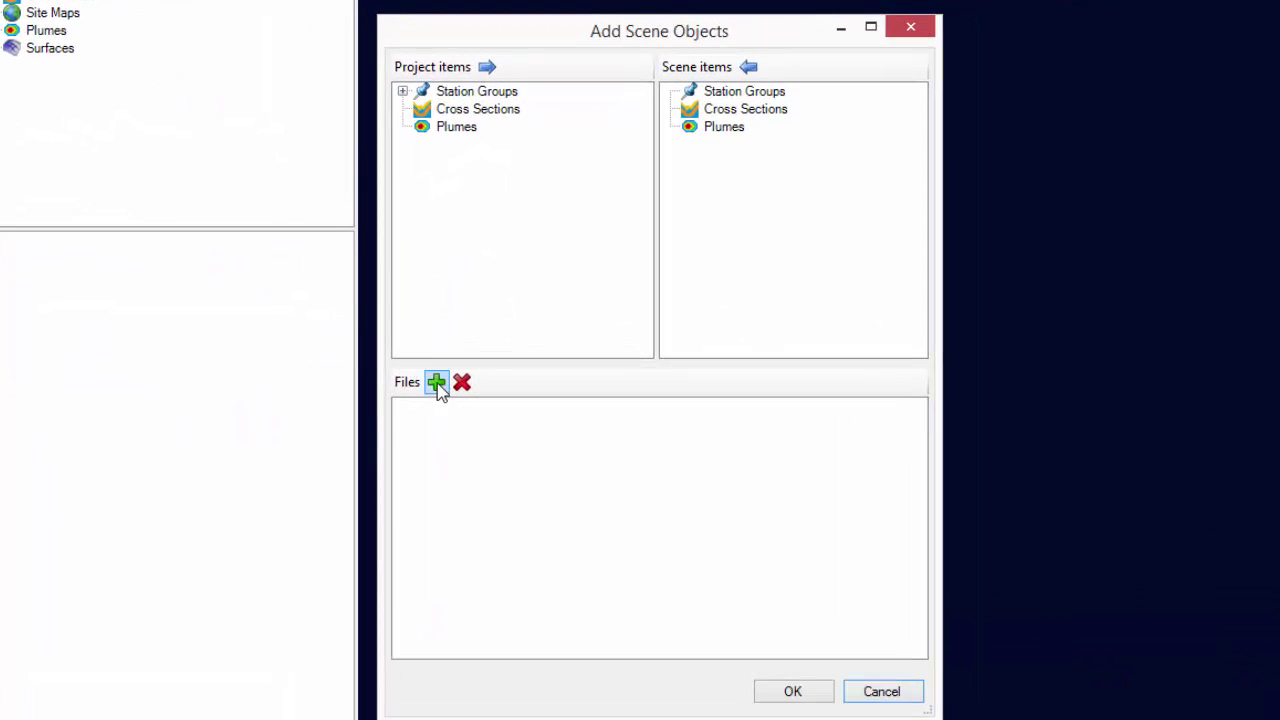
click(444, 380)
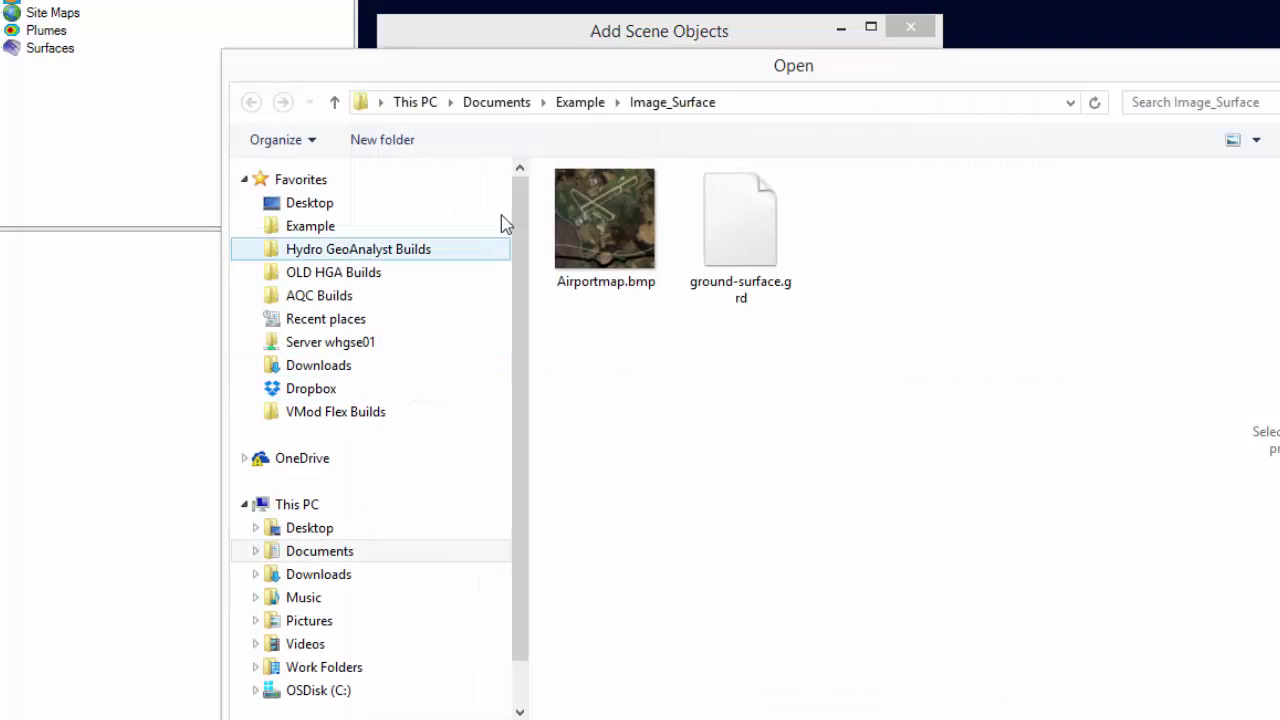
click(580, 104)
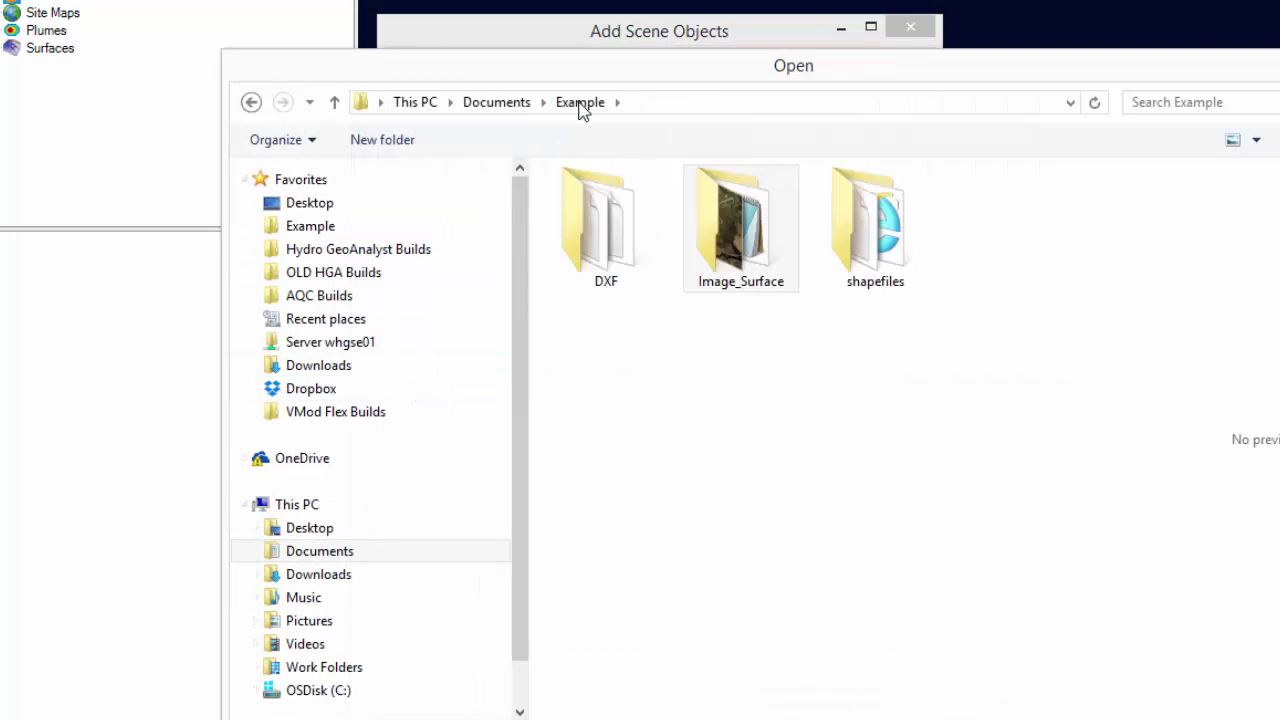
double_click(614, 216)
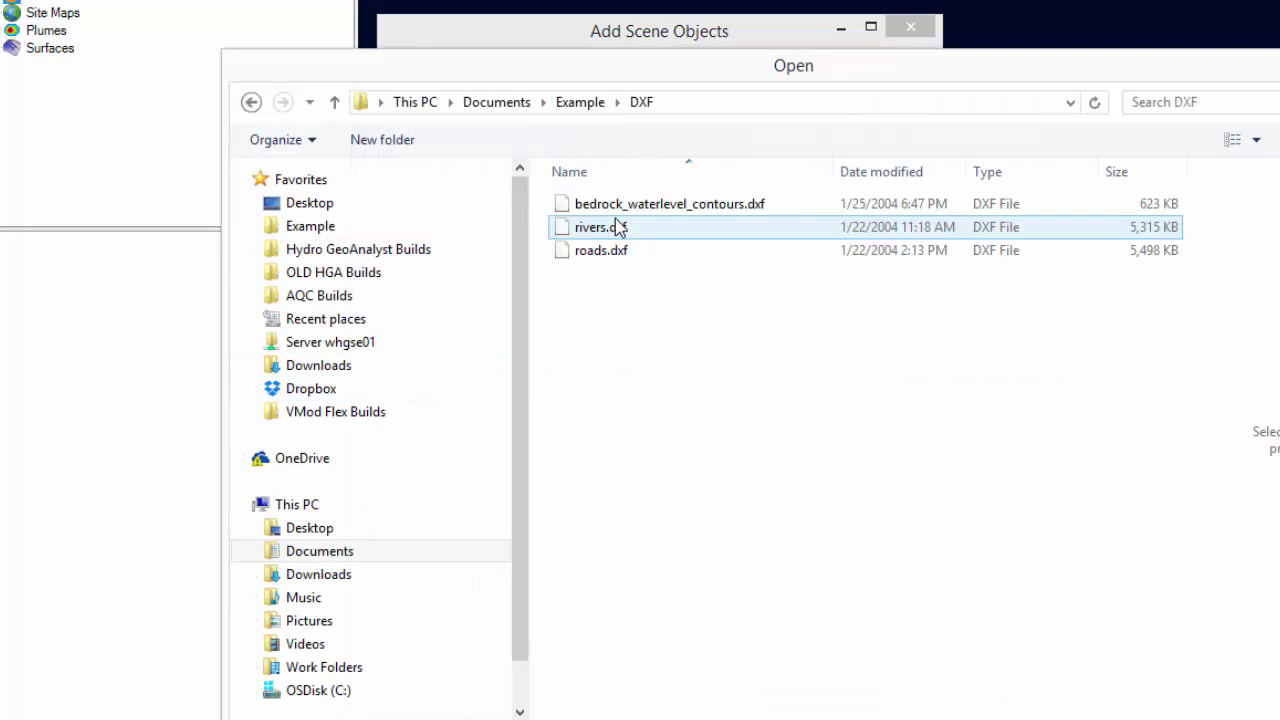
click(620, 212)
ctrl+click(624, 230)
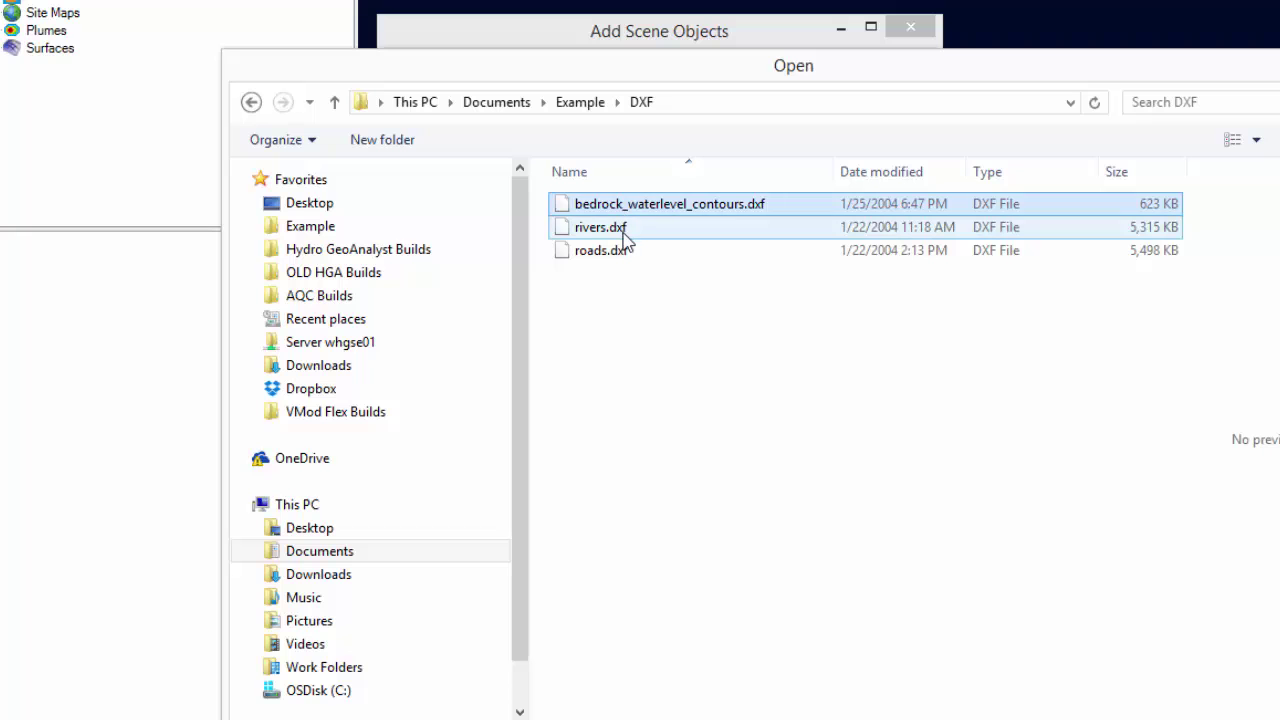
ctrl+click(601, 250)
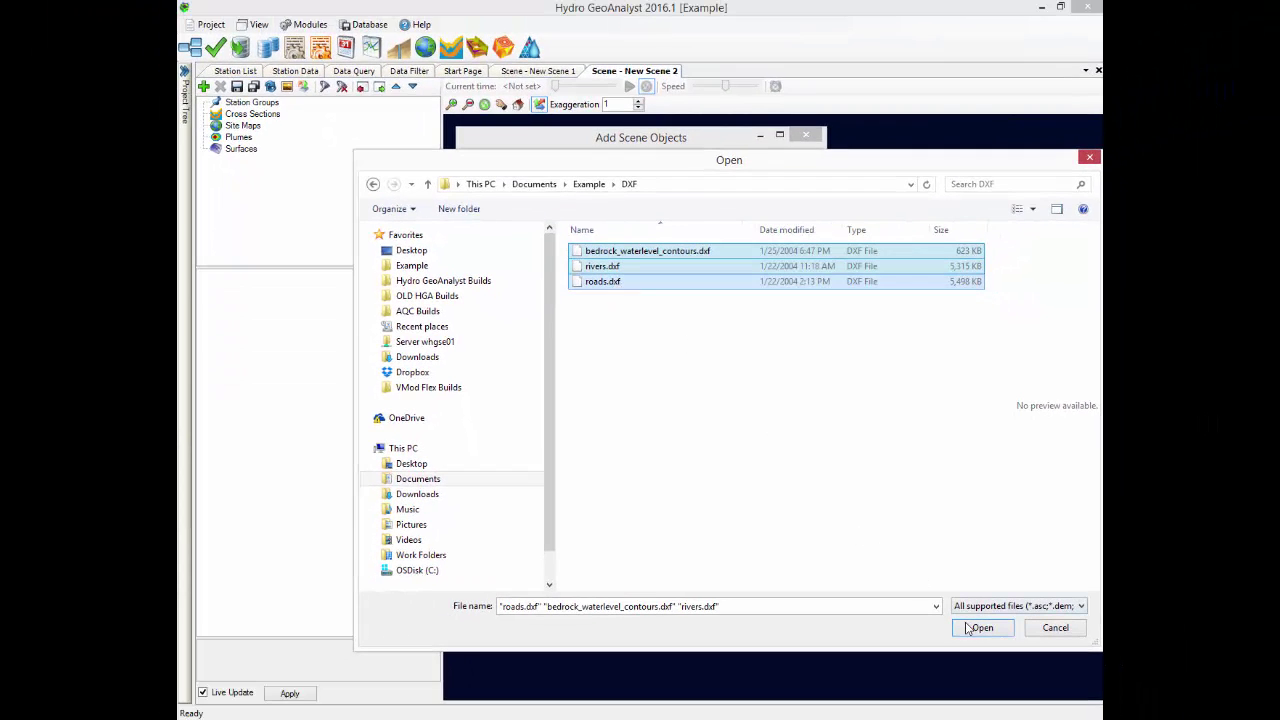
click(980, 627)
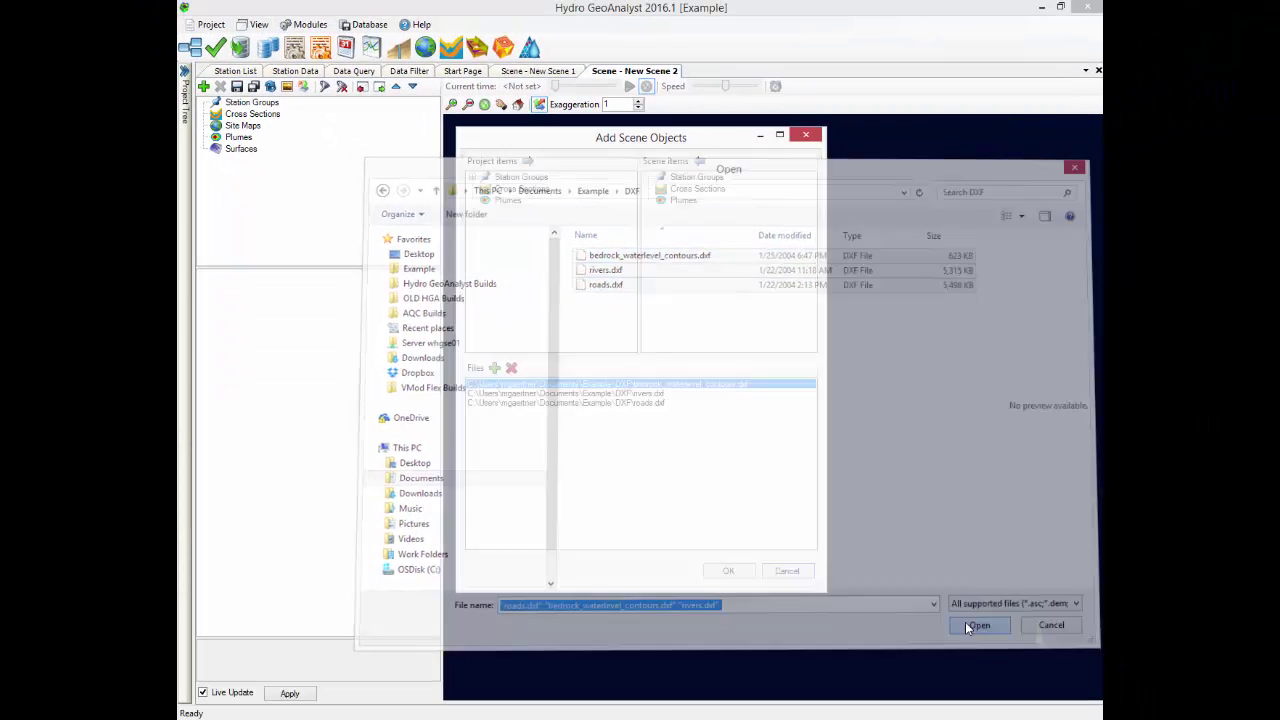
click(729, 571)
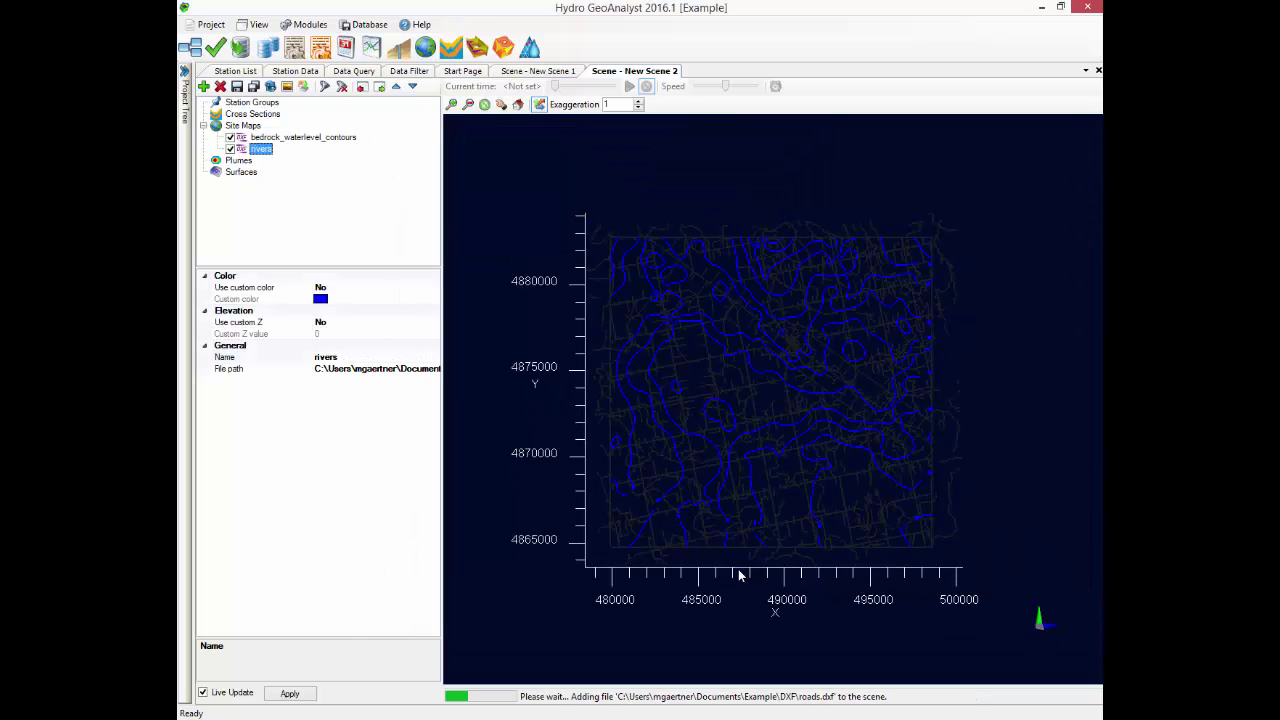
Hide the bedrock_waterlevel_contours layer and turn on blue custom colour for the rivers.
click(330, 137)
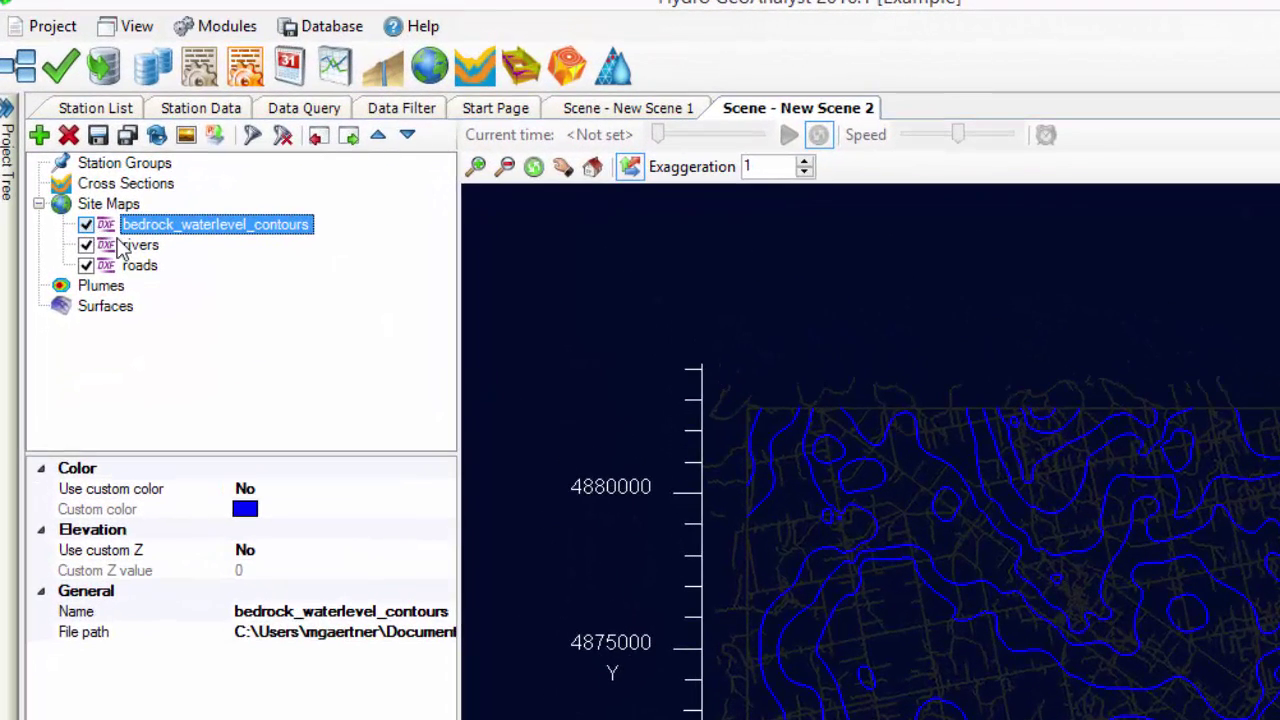
key(space)
click(139, 250)
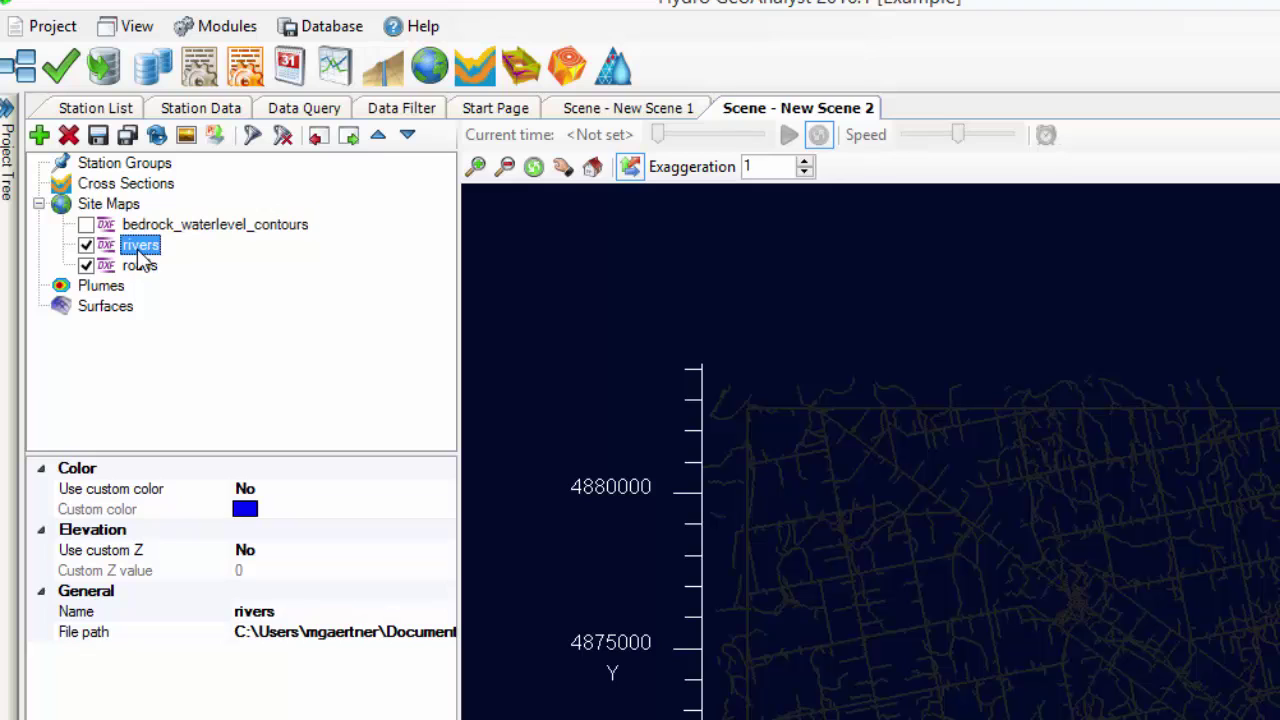
click(357, 489)
double_click(358, 489)
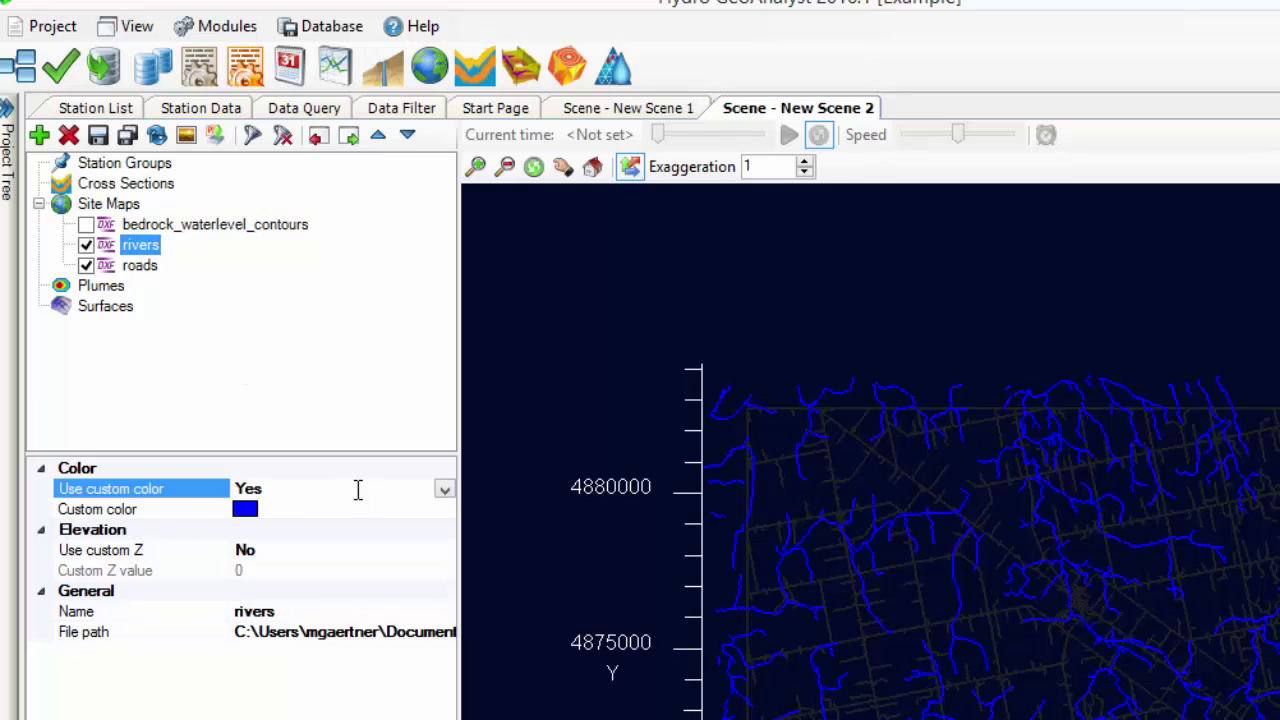
Turn on custom colour for the roads and set it to light grey.
click(152, 268)
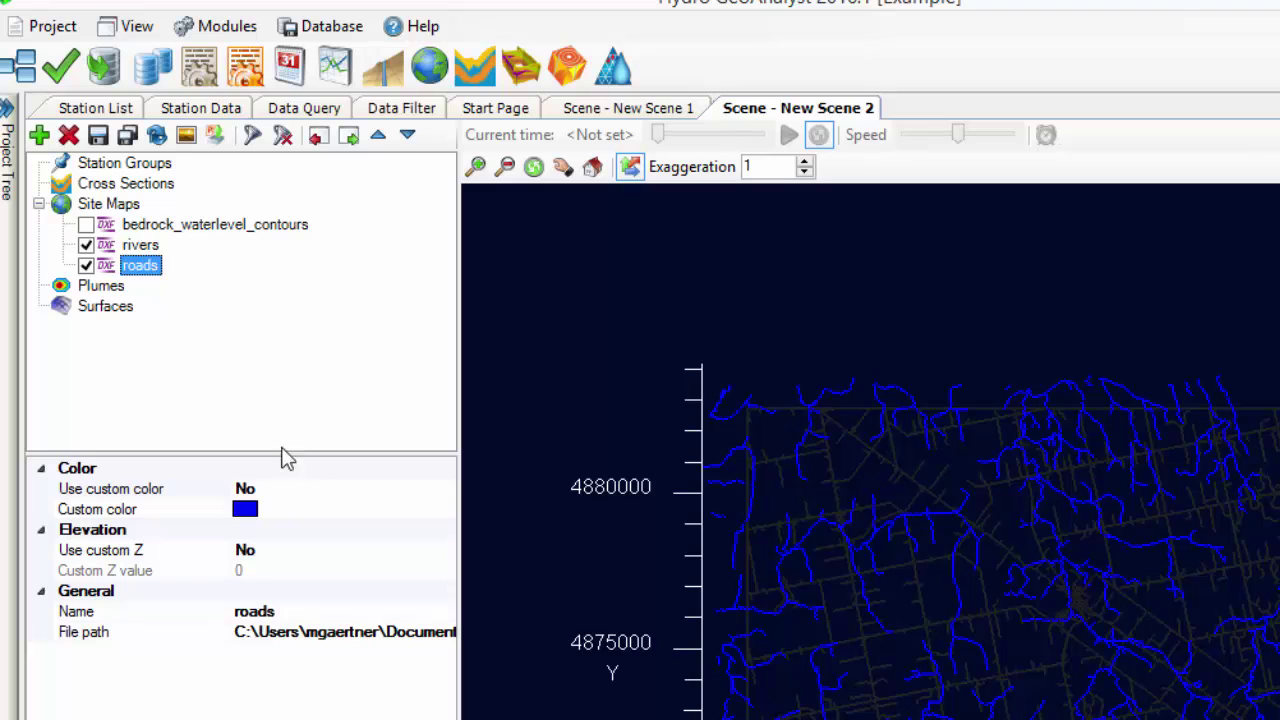
click(311, 489)
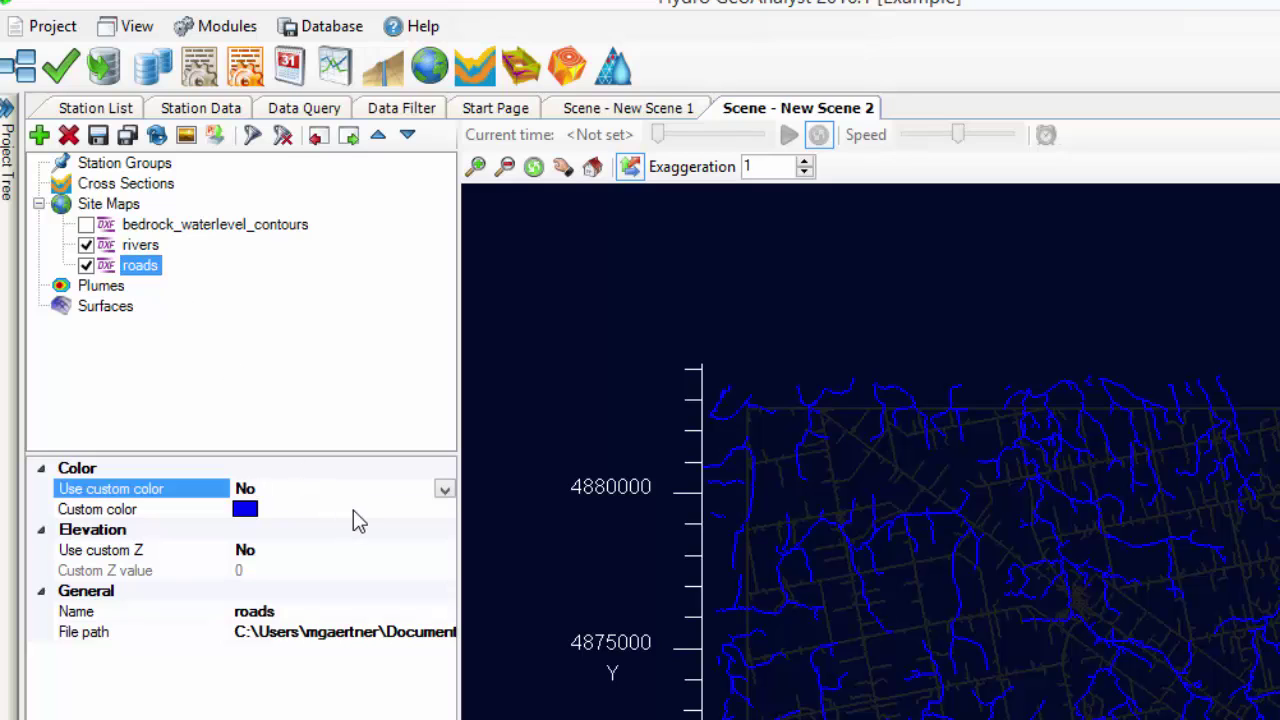
double_click(343, 489)
double_click(356, 497)
click(442, 514)
click(446, 511)
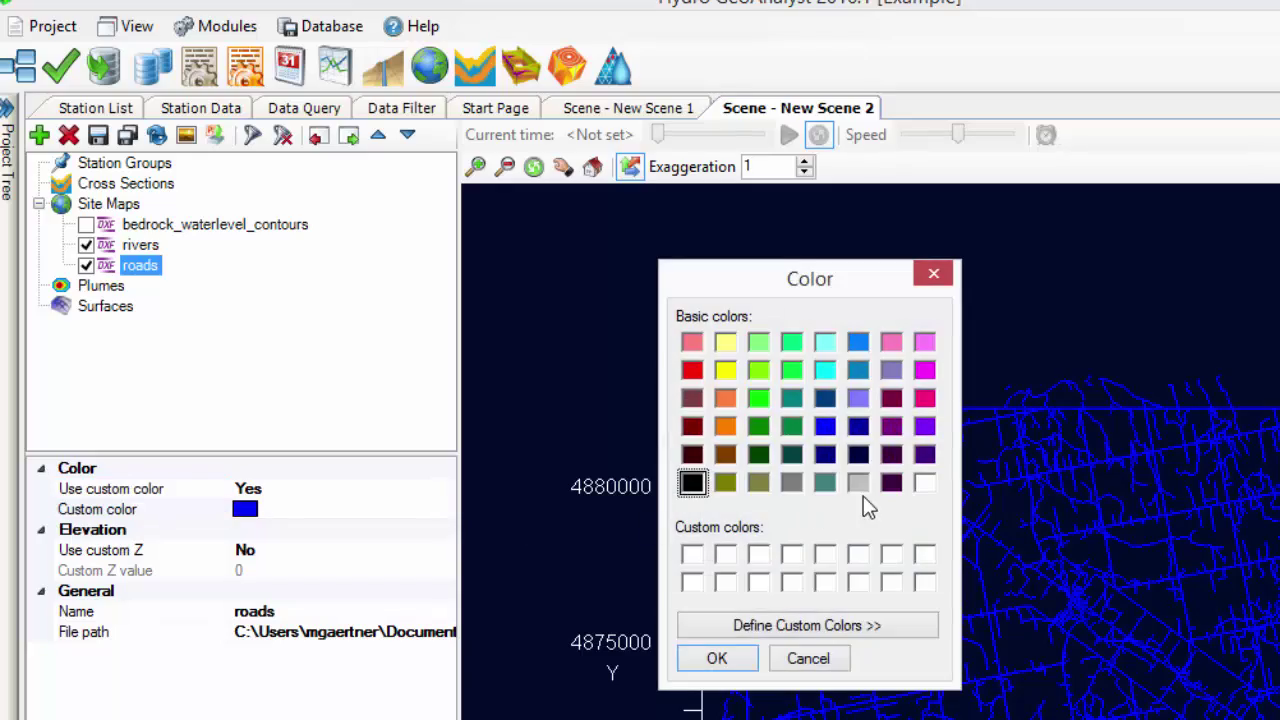
click(859, 484)
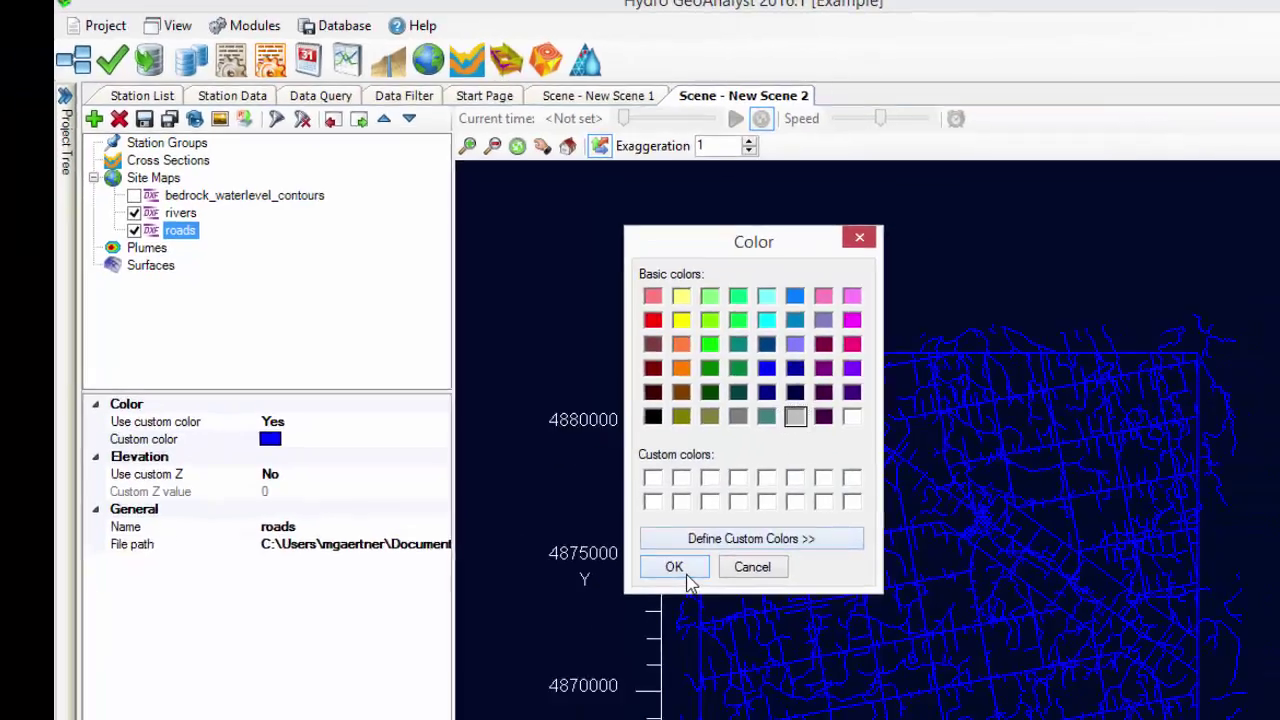
click(717, 658)
click(785, 422)
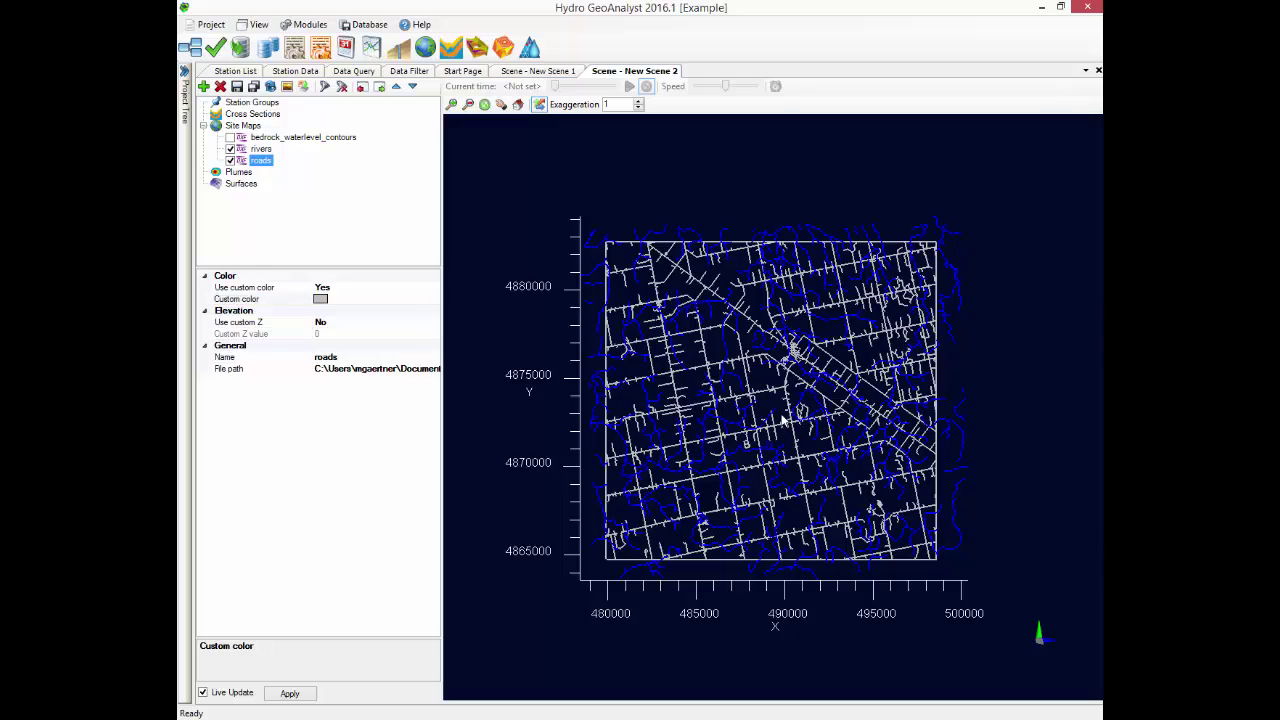
scroll(783, 419, down, 3)
scroll(783, 419, up, 5)
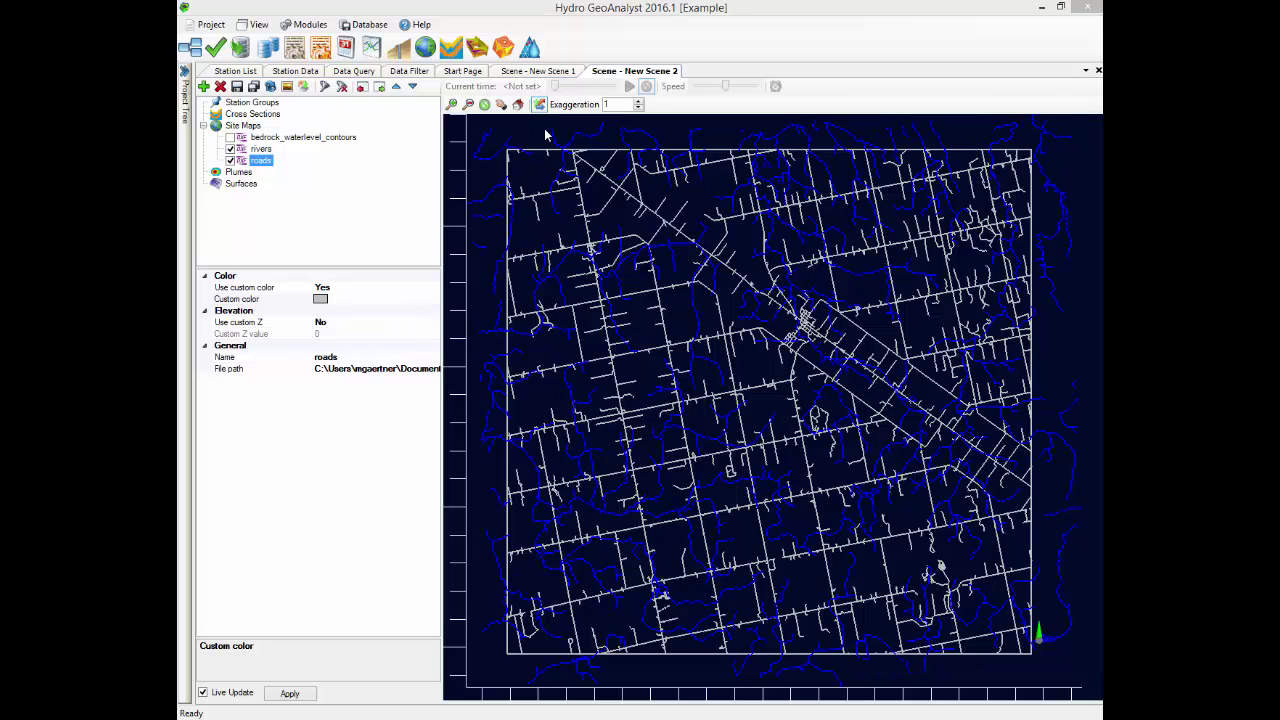
click(482, 52)
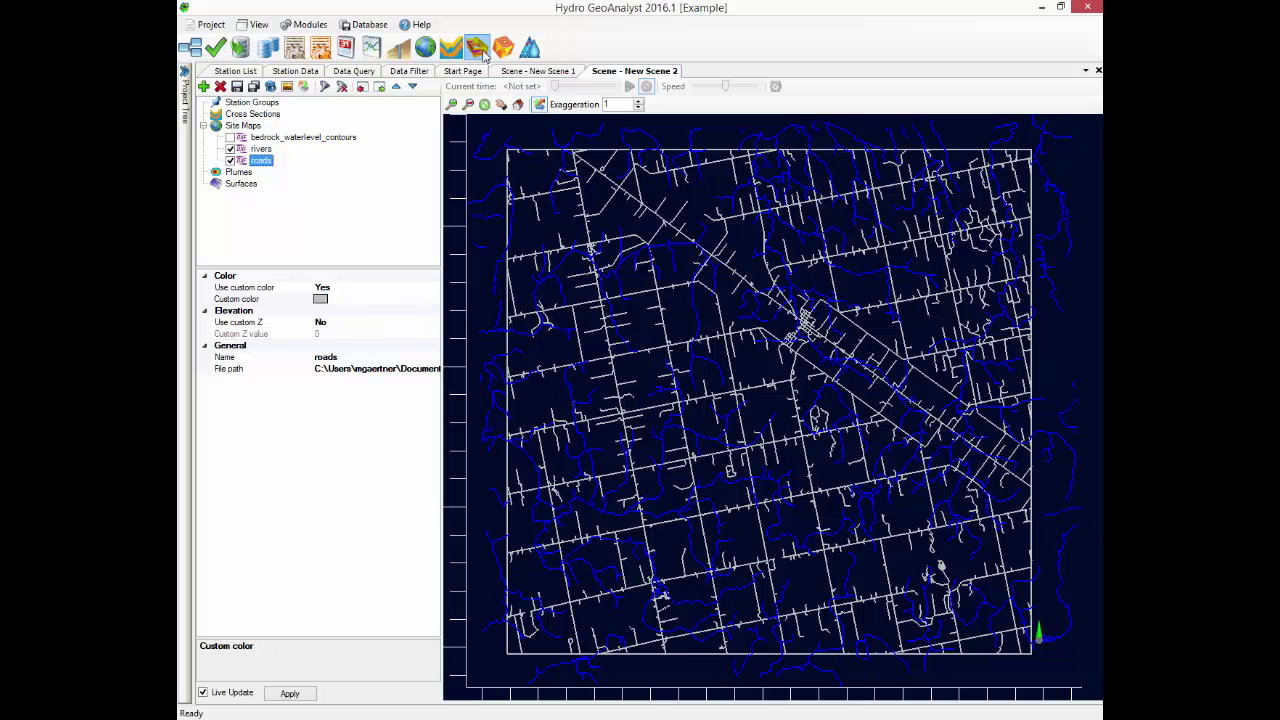
Create New Scene 3 and load all 14 .shp files, builtups through tundra, from Example\shapefiles.
click(477, 48)
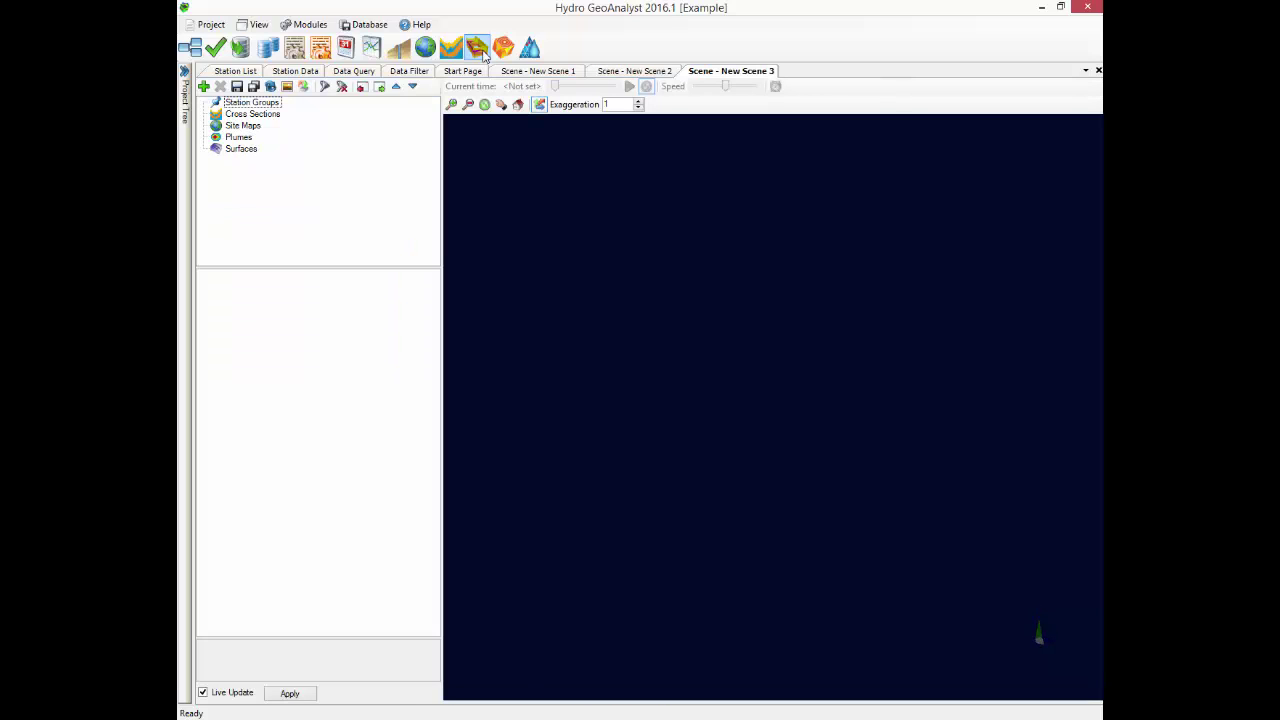
click(203, 86)
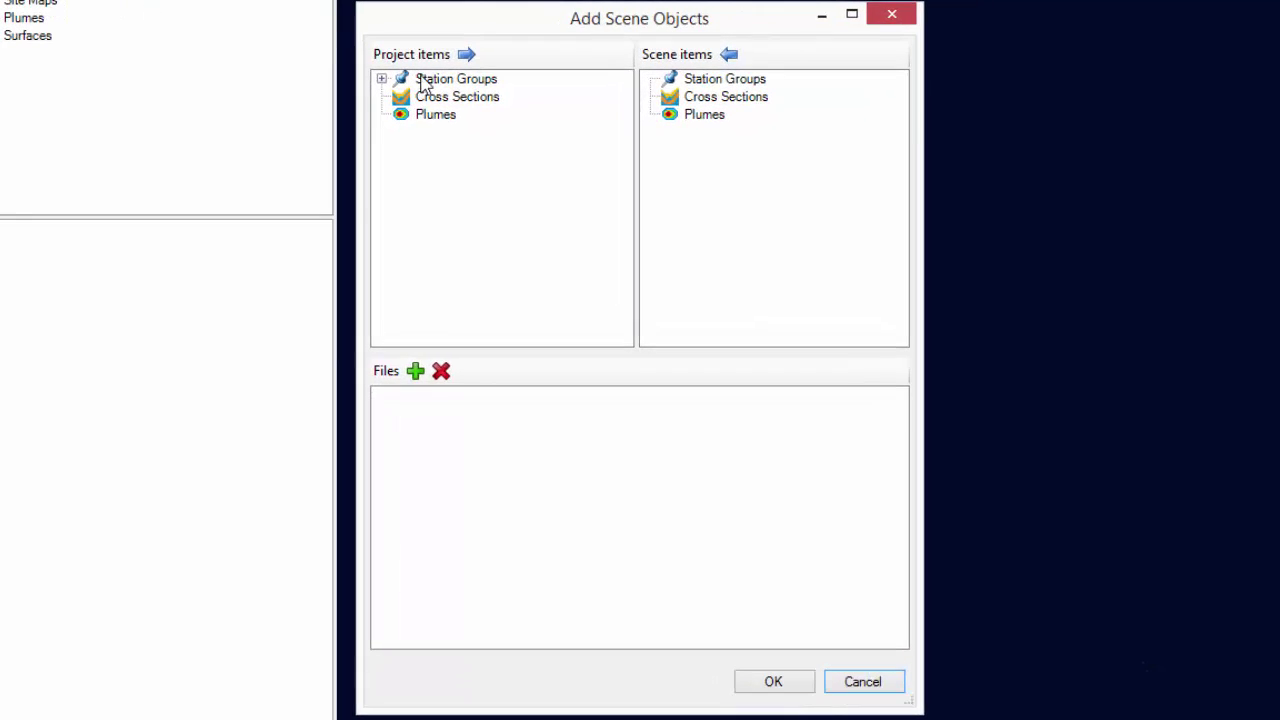
click(415, 371)
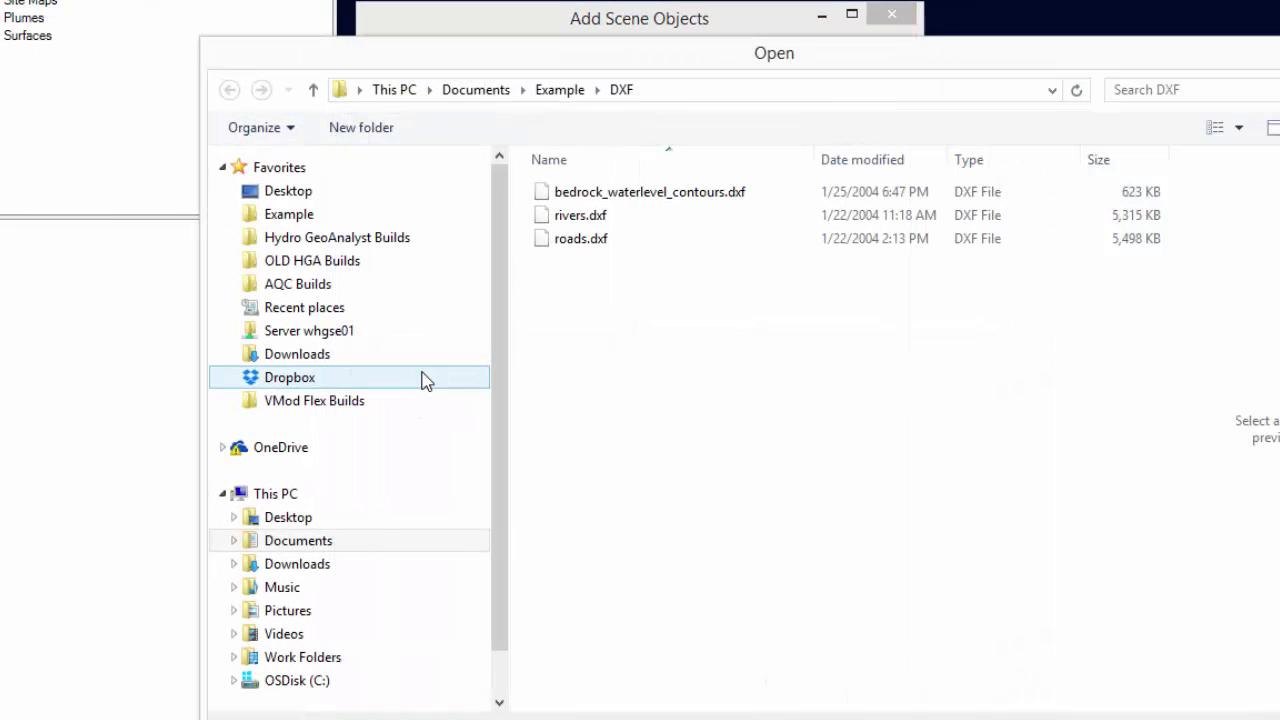
click(560, 92)
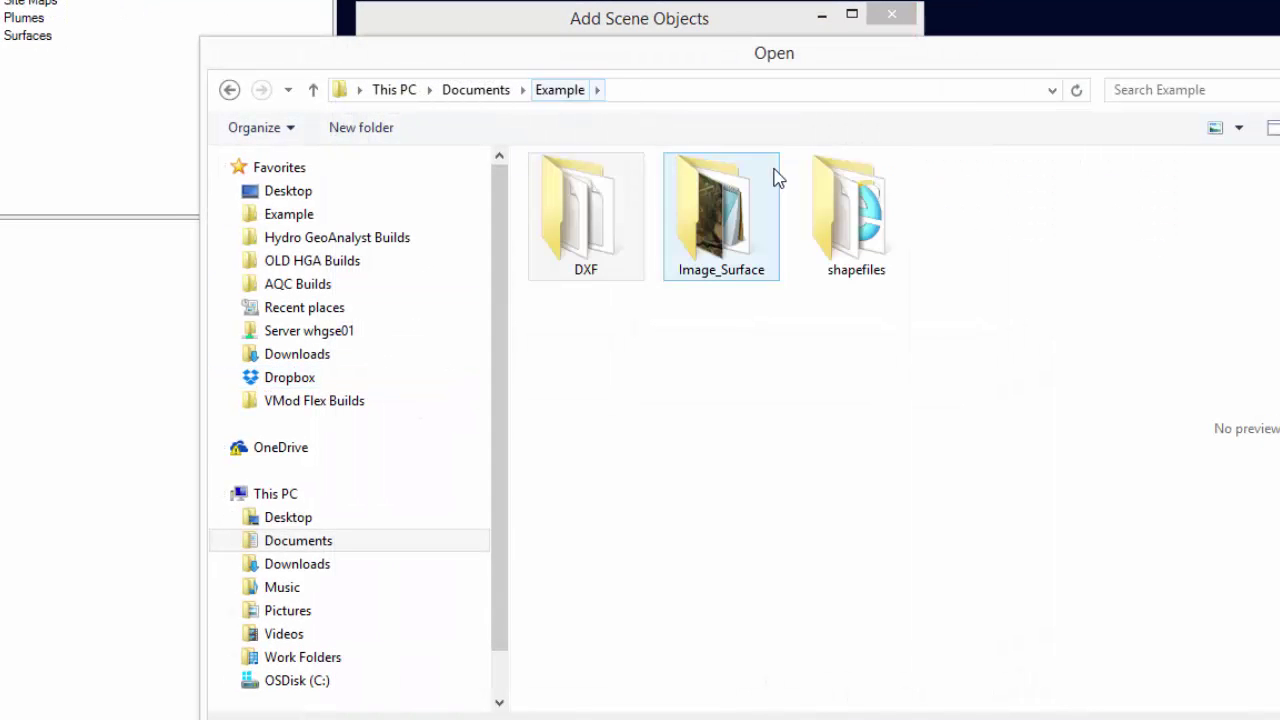
double_click(873, 232)
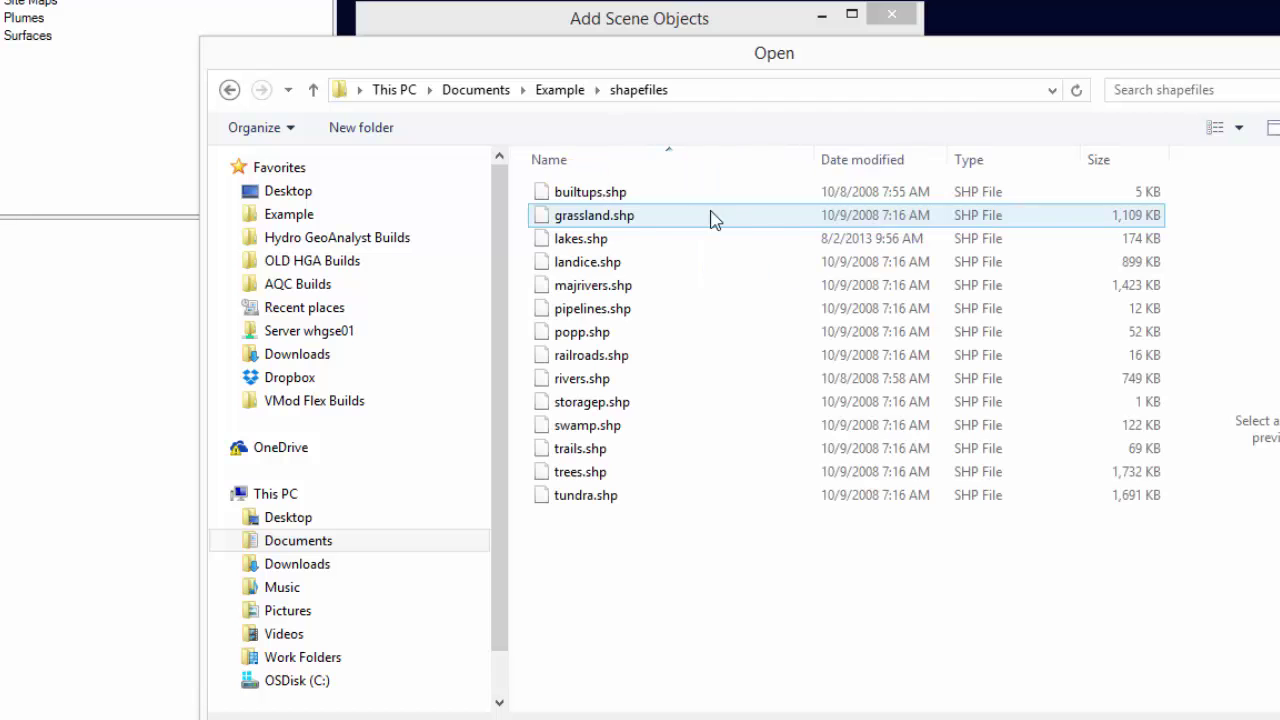
click(668, 196)
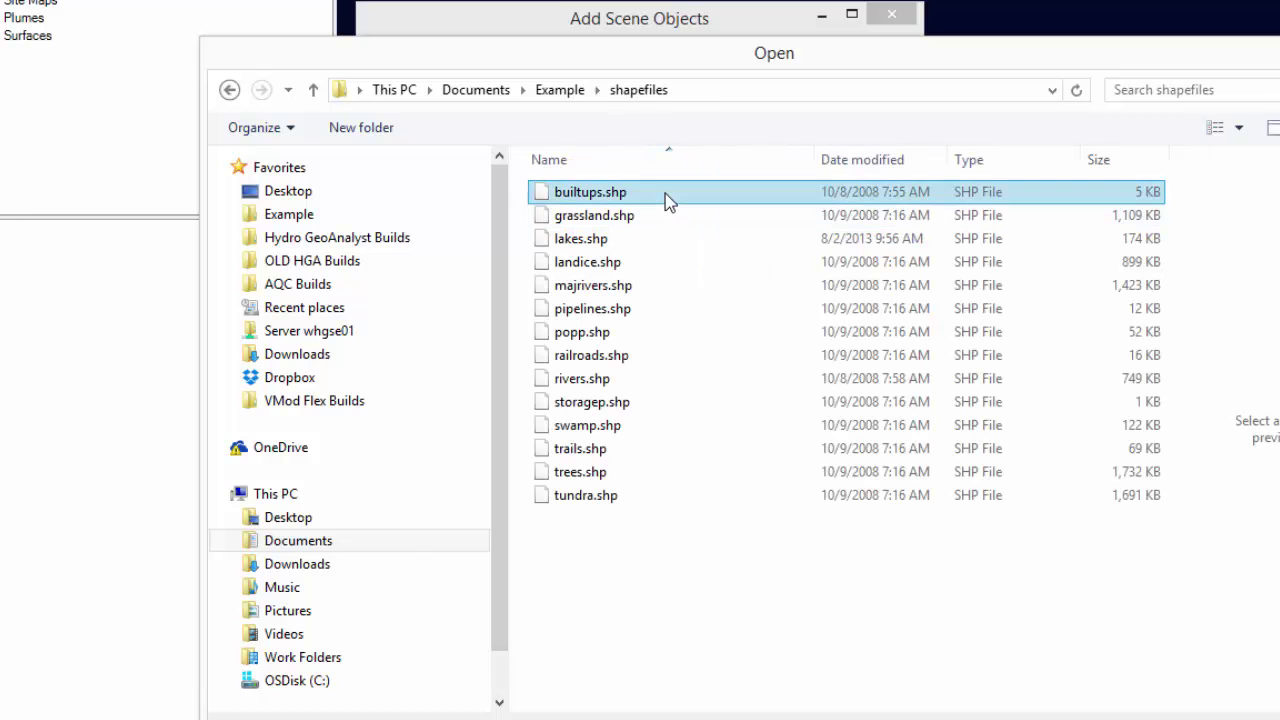
ctrl+click(626, 496)
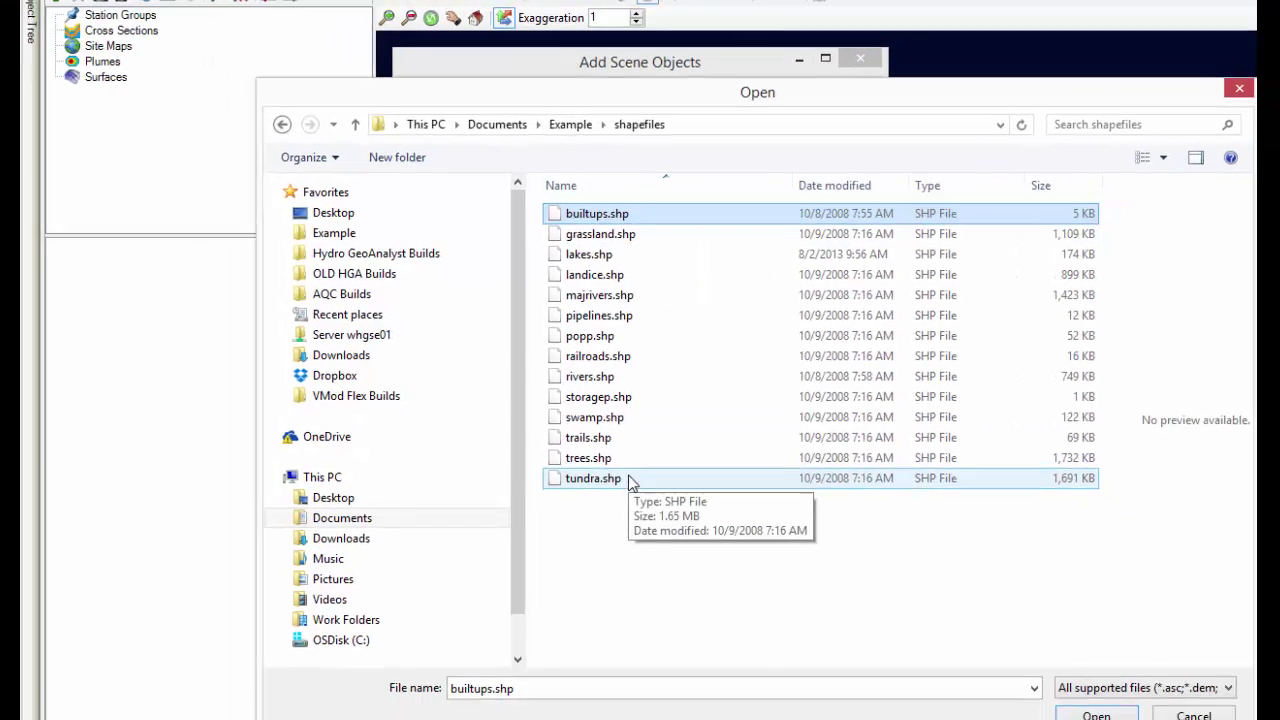
key(ctrl+a)
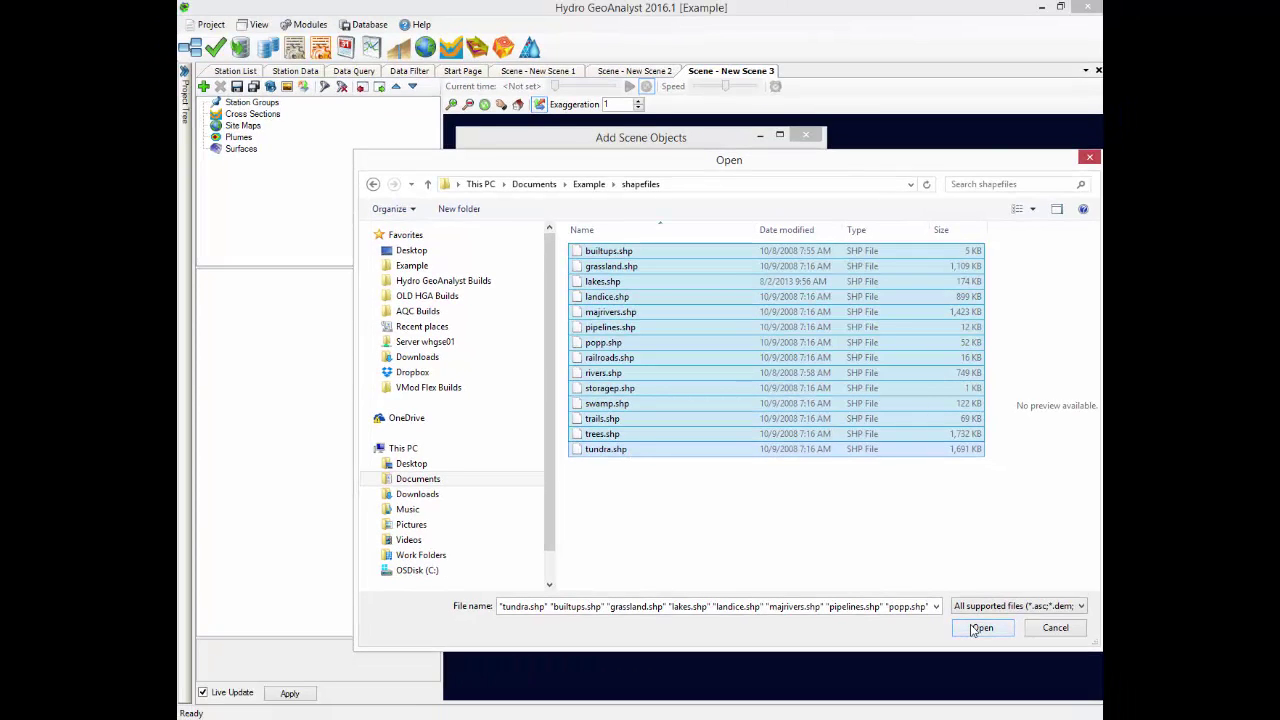
click(979, 628)
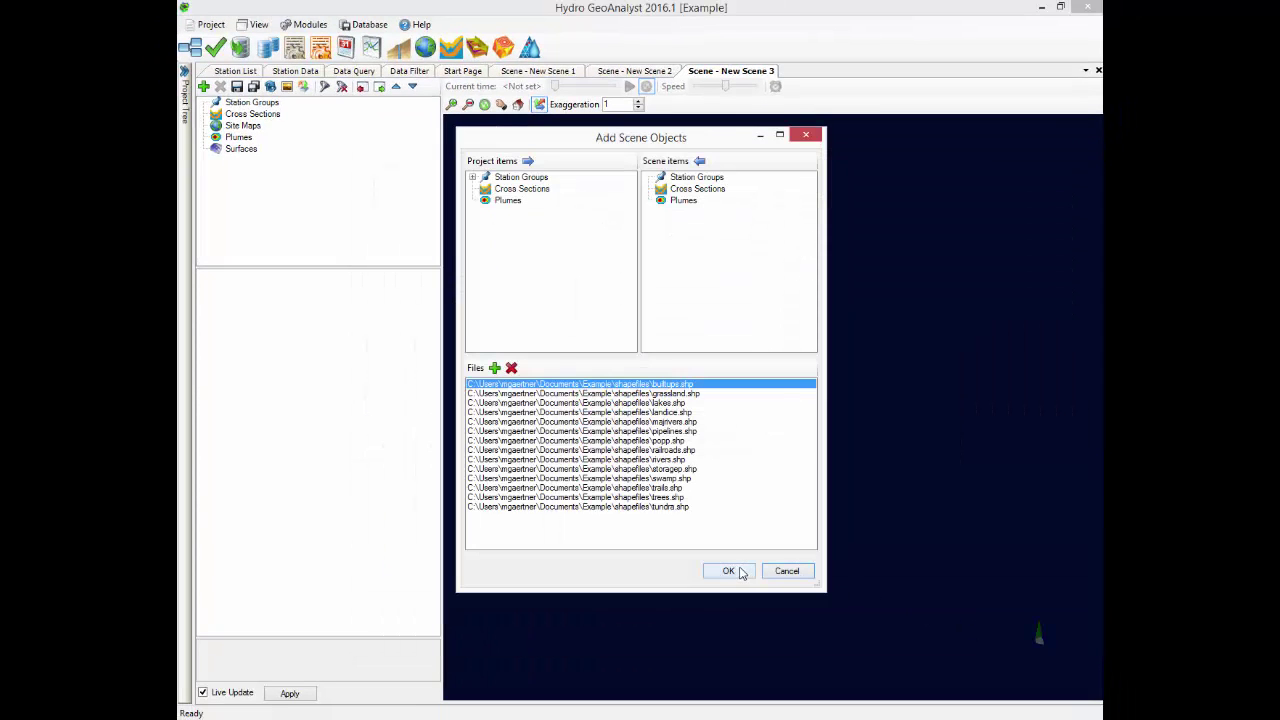
click(729, 571)
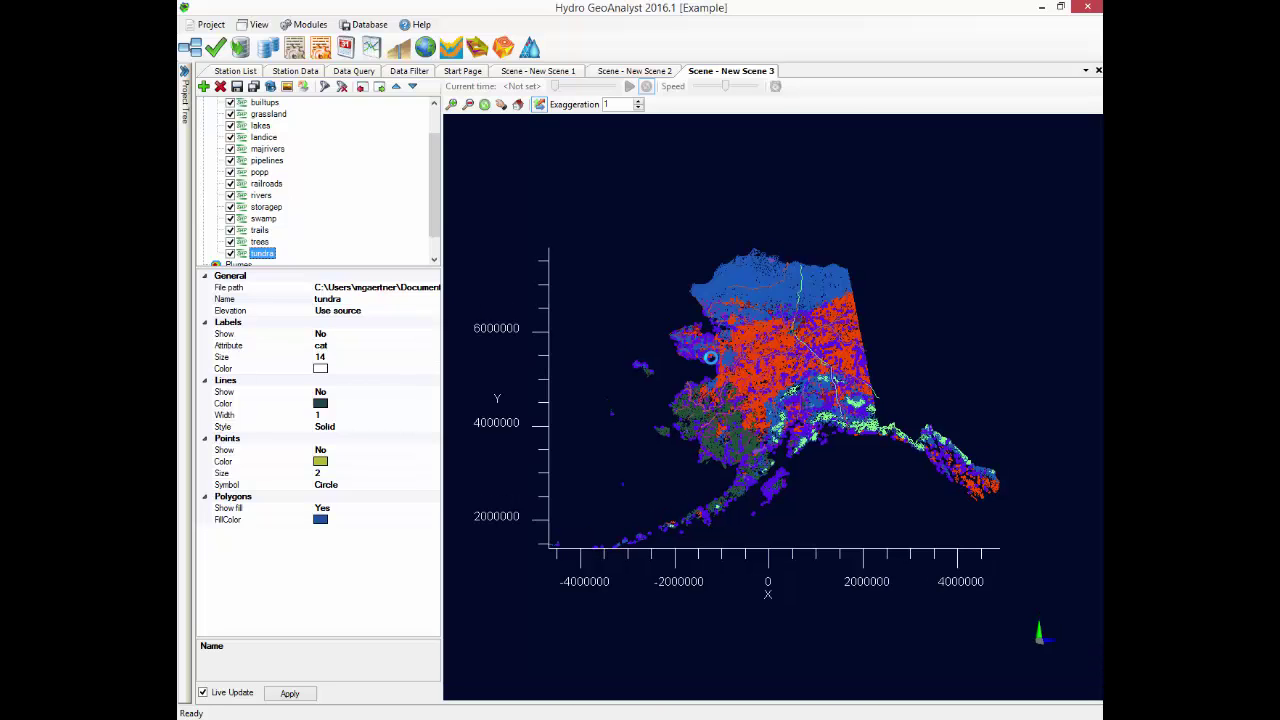
Hide the axes in the Alaska scene and zoom in on the interior land-cover layers.
click(538, 106)
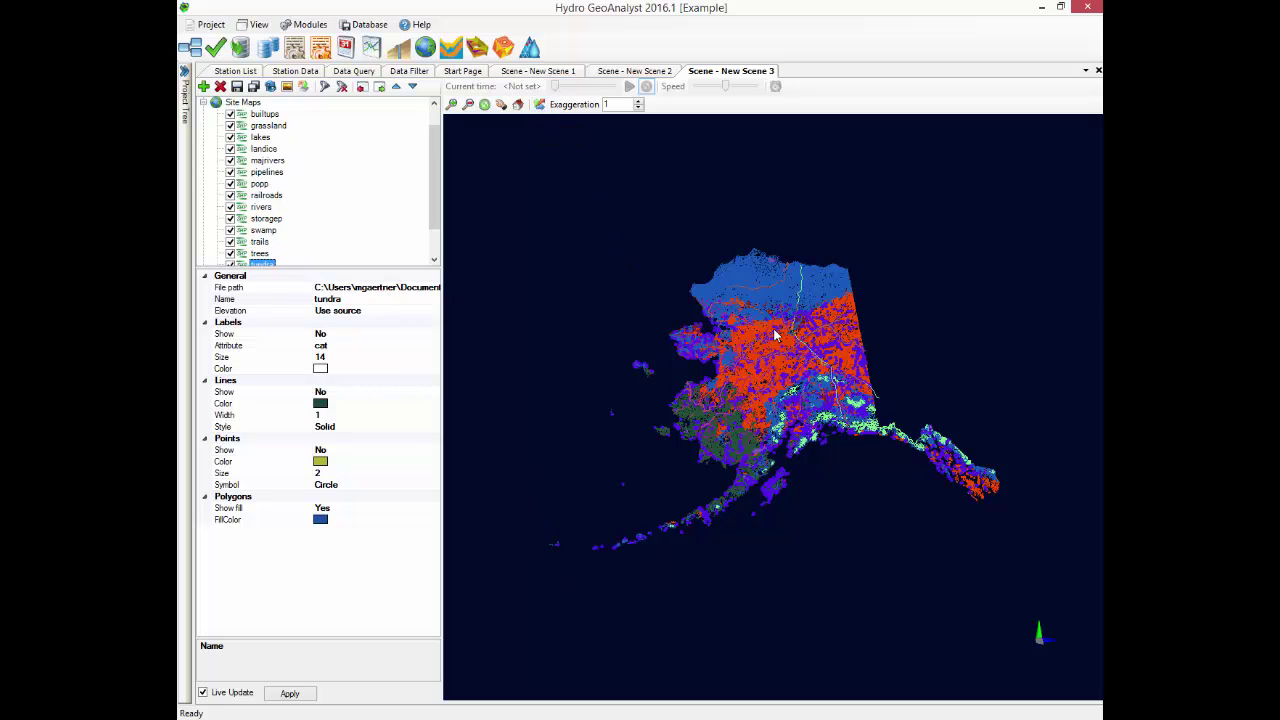
scroll(775, 335, up, 5)
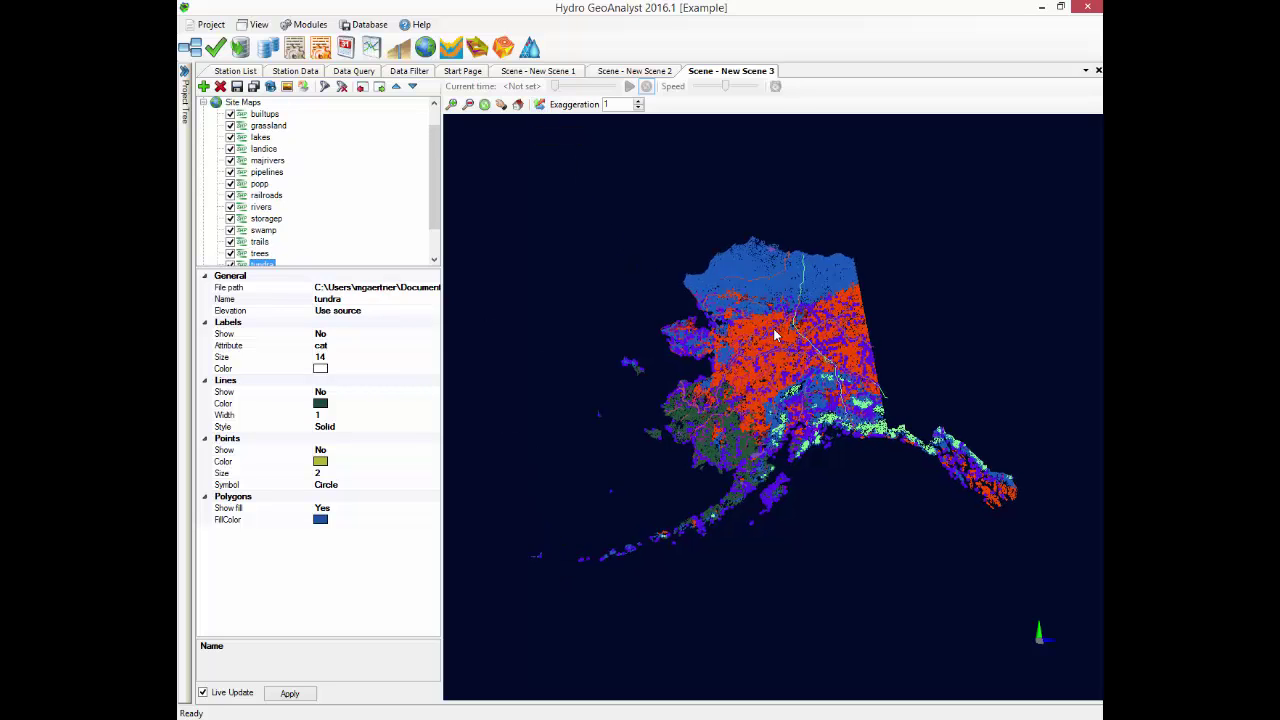
scroll(775, 335, up, 5)
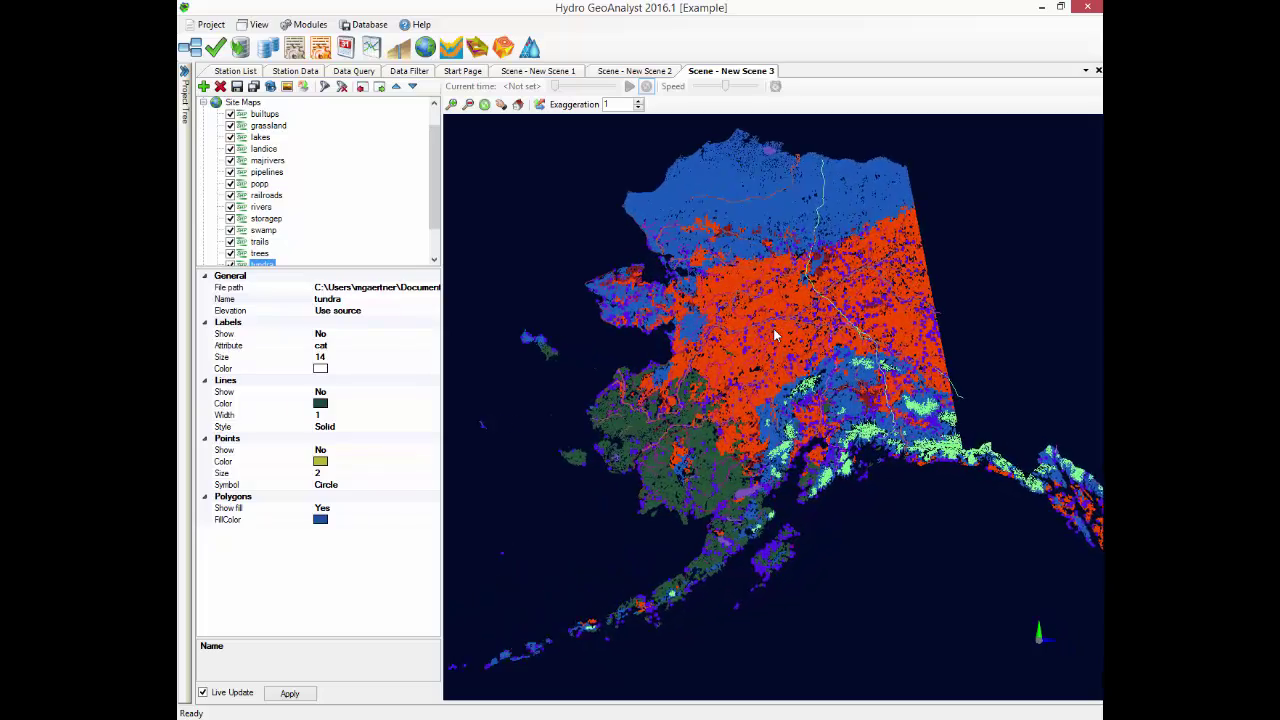
scroll(775, 335, up, 5)
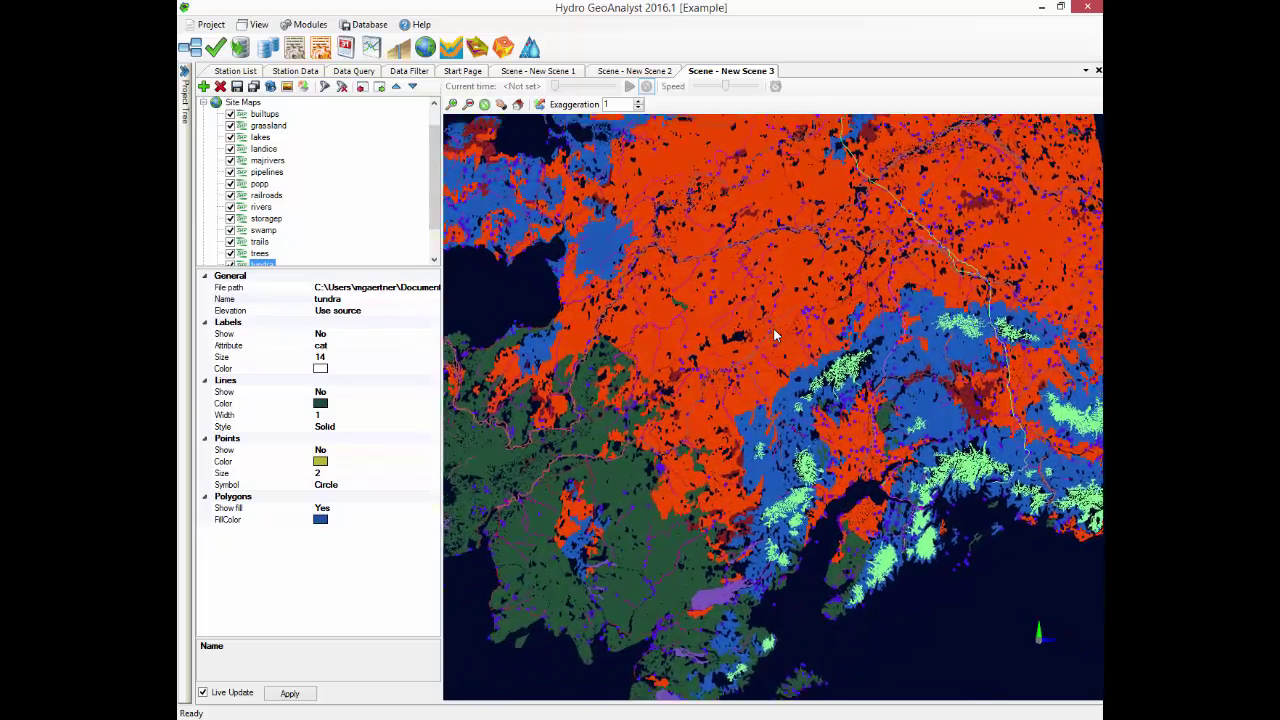